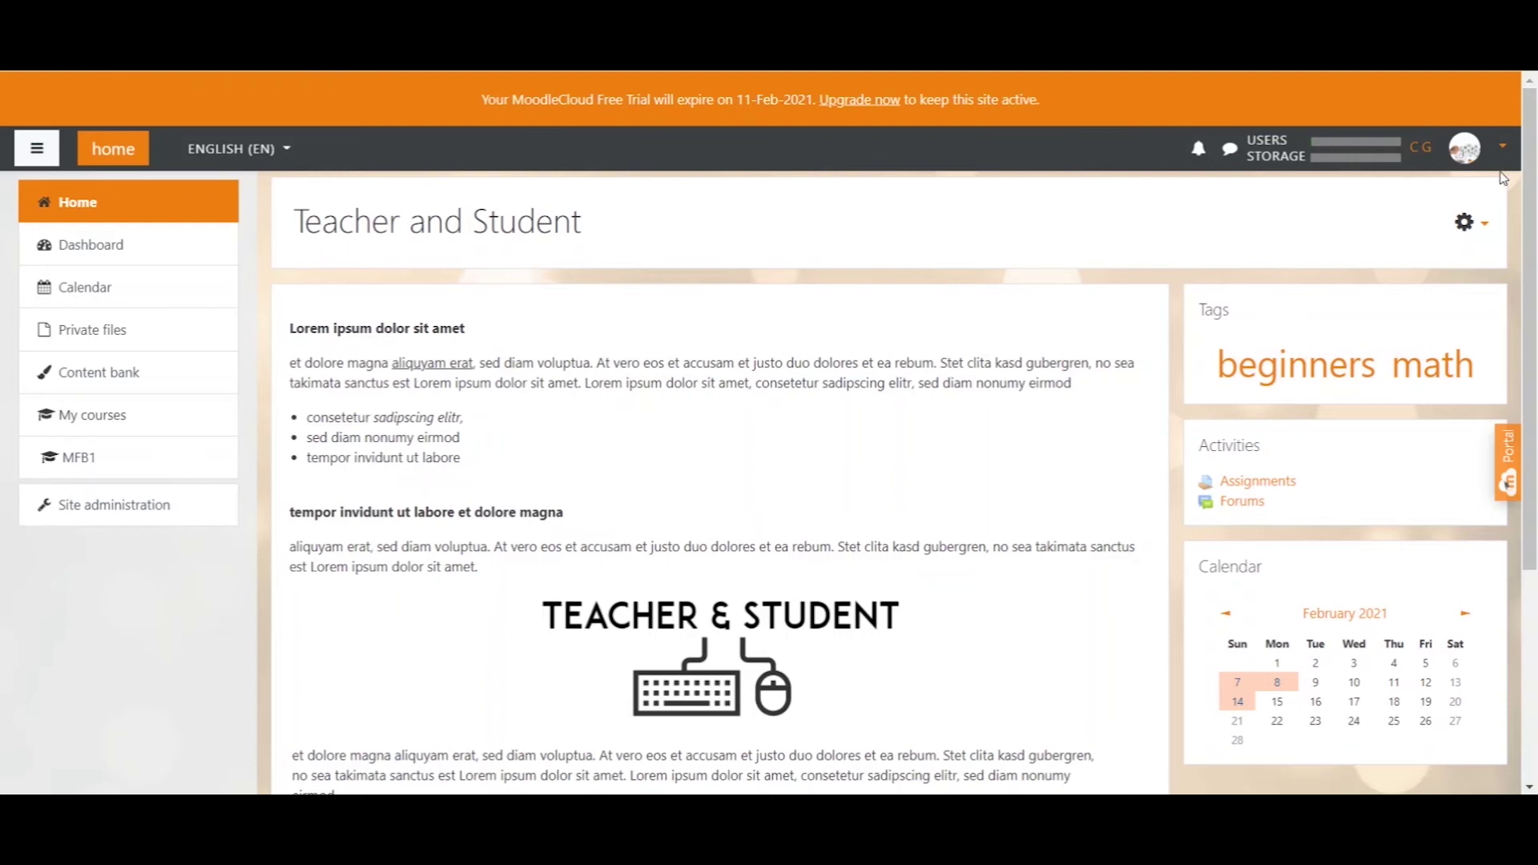
Log out, then open the Plugins section of Site administration
{"action": "left_click", "coordinate": [1466, 148]}
{"action": "left_click", "coordinate": [1409, 338]}
{"action": "left_click", "coordinate": [108, 511]}
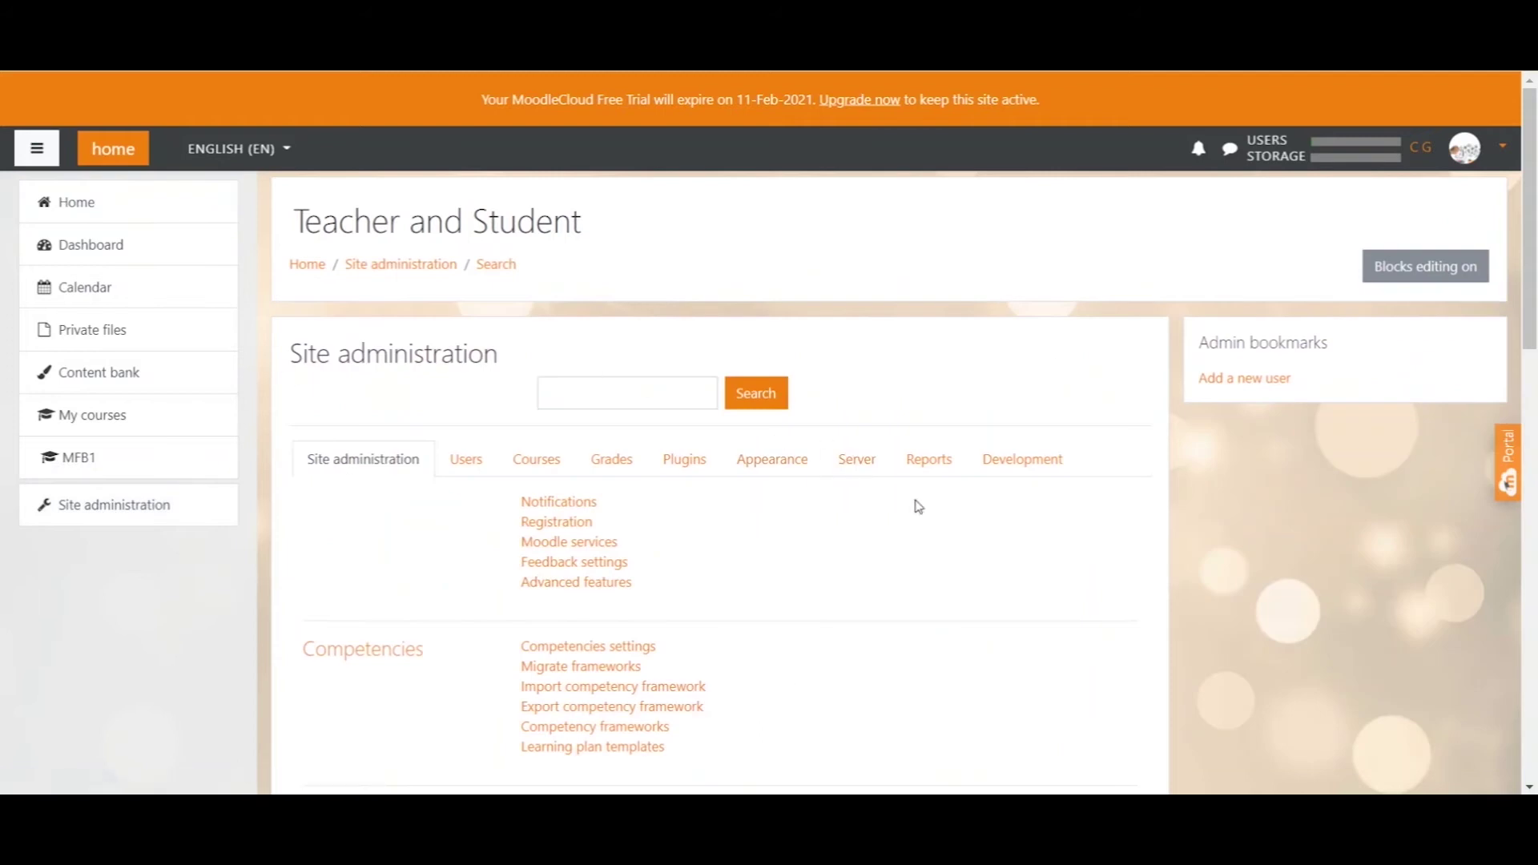
{"action": "left_click", "coordinate": [687, 472]}
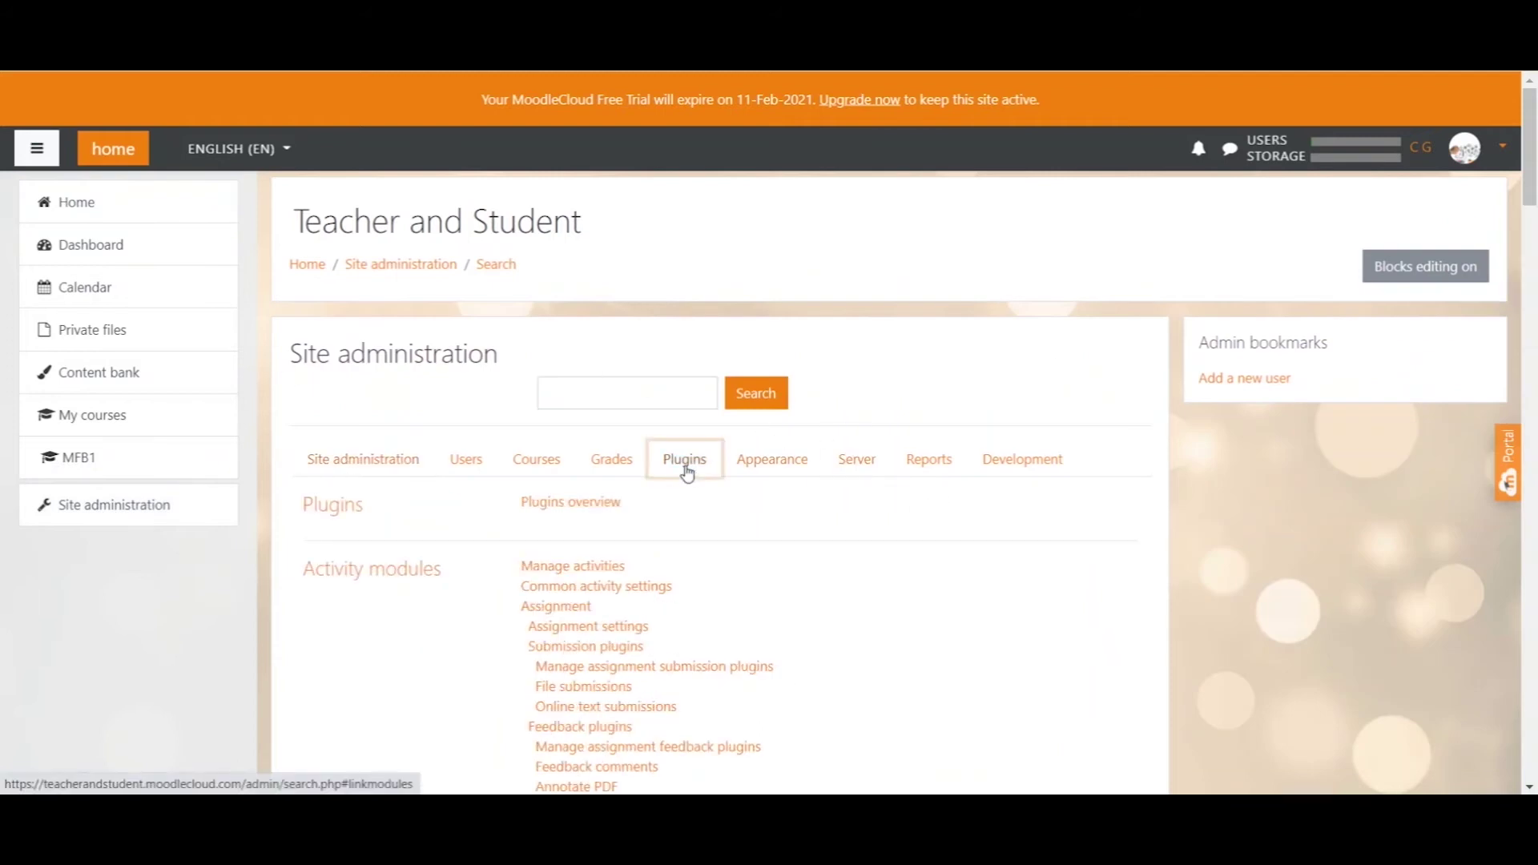
{"action": "scroll", "coordinate": [709, 470], "scroll_direction": "down", "scroll_amount": 10}
{"action": "scroll", "coordinate": [712, 471], "scroll_direction": "down", "scroll_amount": 7}
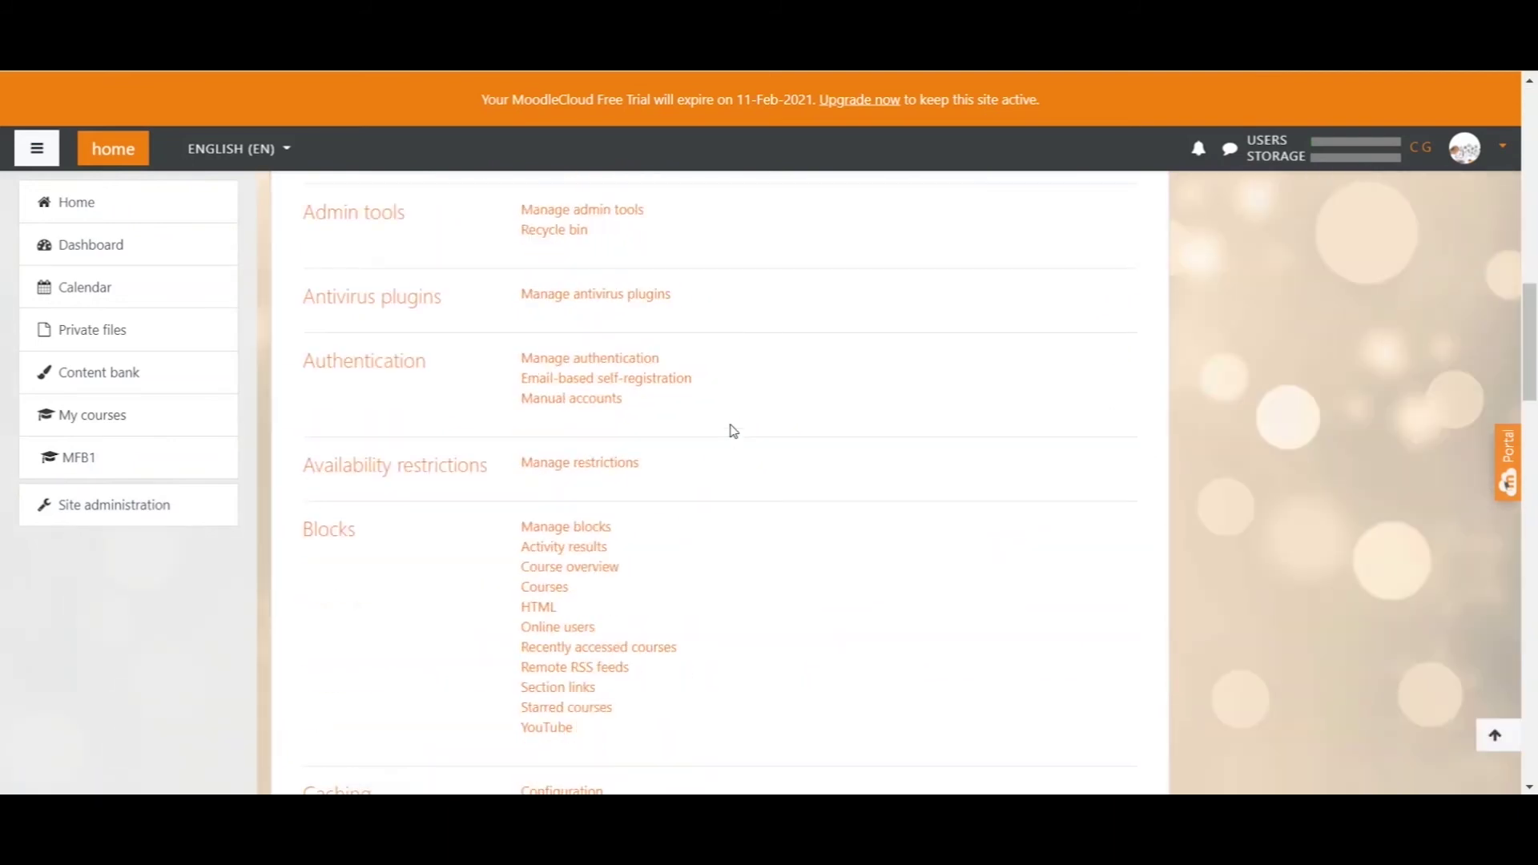
Enable the Email-based self-registration plugin on the Manage authentication page
{"action": "left_click", "coordinate": [561, 368]}
{"action": "left_click_drag", "start_coordinate": [299, 438], "coordinate": [474, 450]}
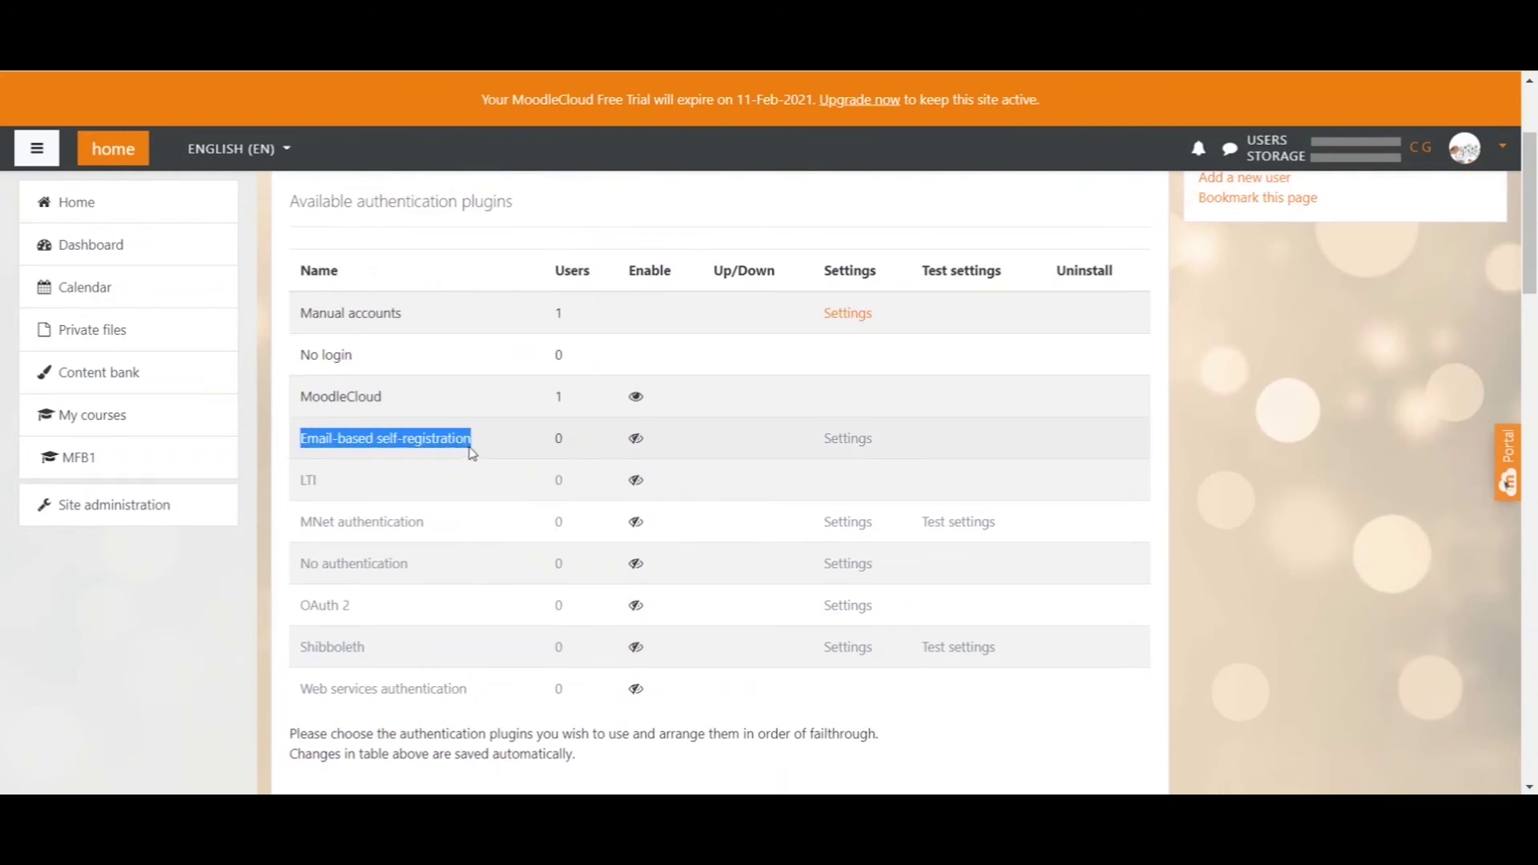
{"action": "left_click", "coordinate": [636, 438]}
{"action": "scroll", "coordinate": [628, 564], "scroll_direction": "down", "scroll_amount": 1}
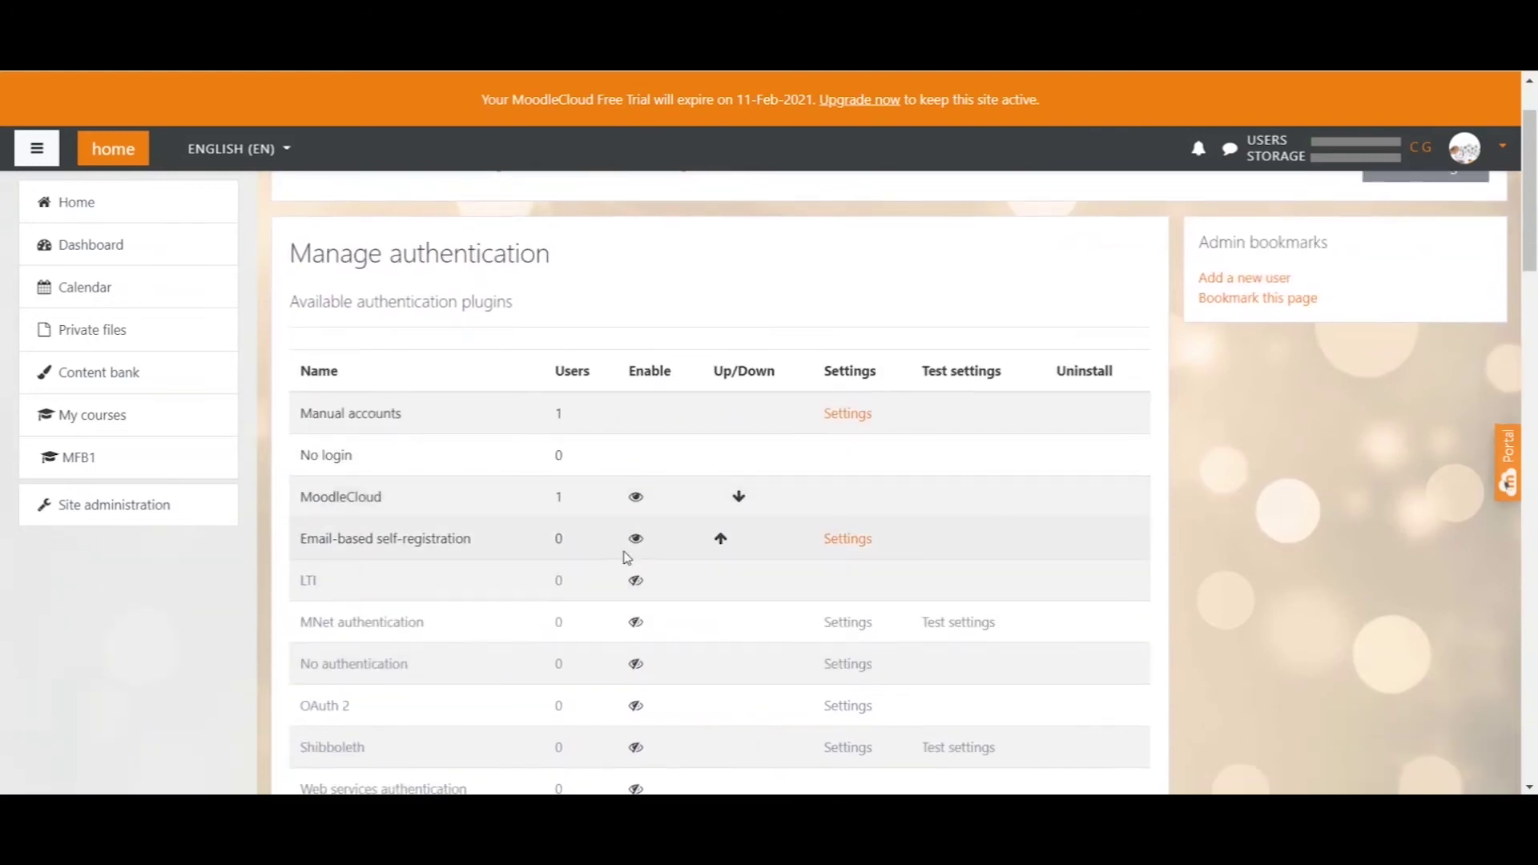
{"action": "scroll", "coordinate": [627, 553], "scroll_direction": "down", "scroll_amount": 5}
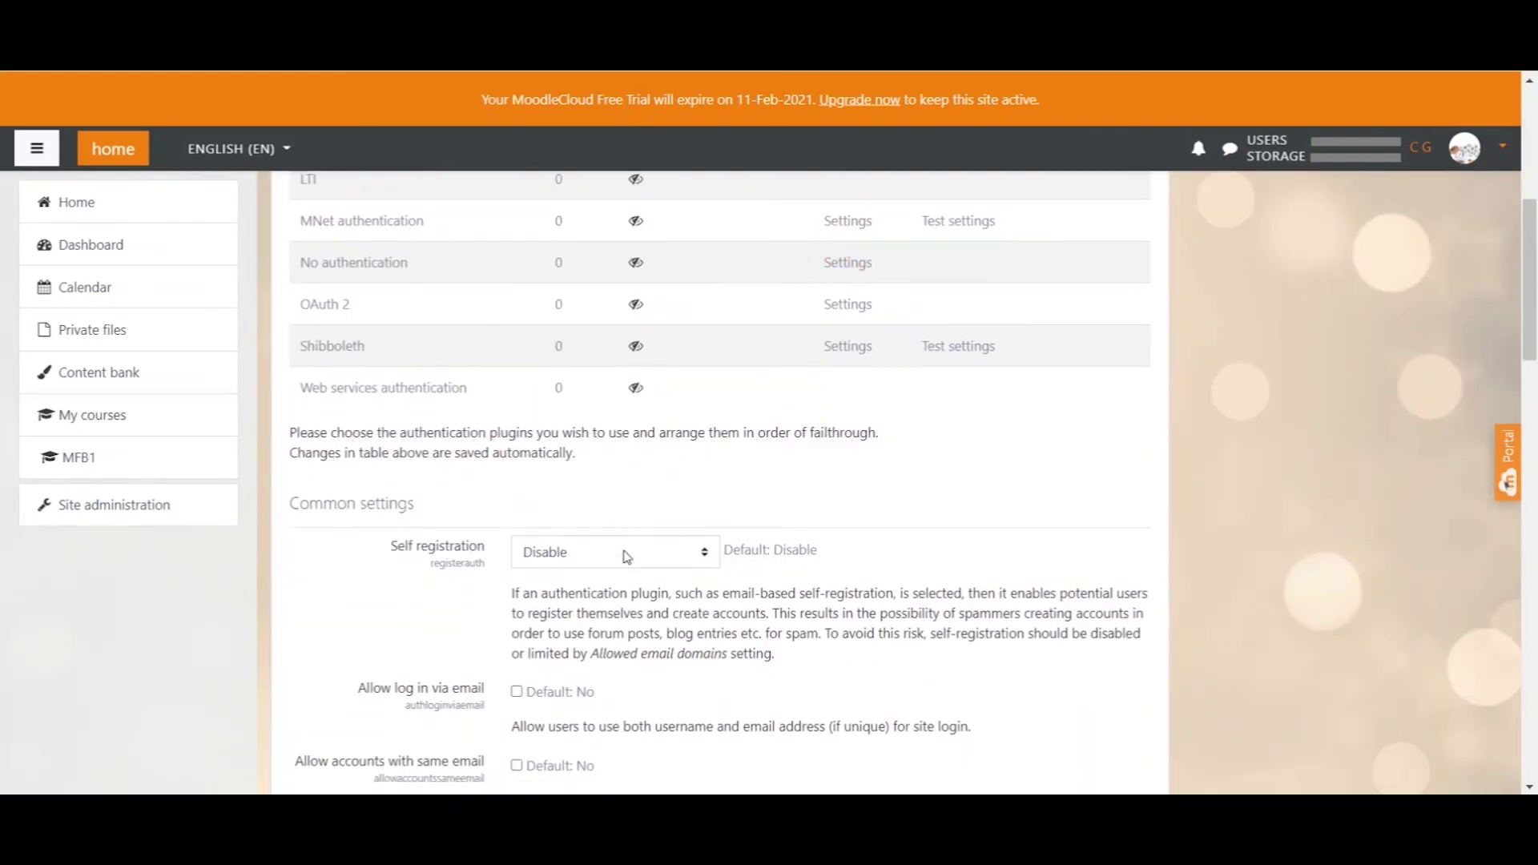
Change the Self registration setting from Disable to Email-based self-registration
{"action": "left_click_drag", "start_coordinate": [389, 547], "coordinate": [485, 551]}
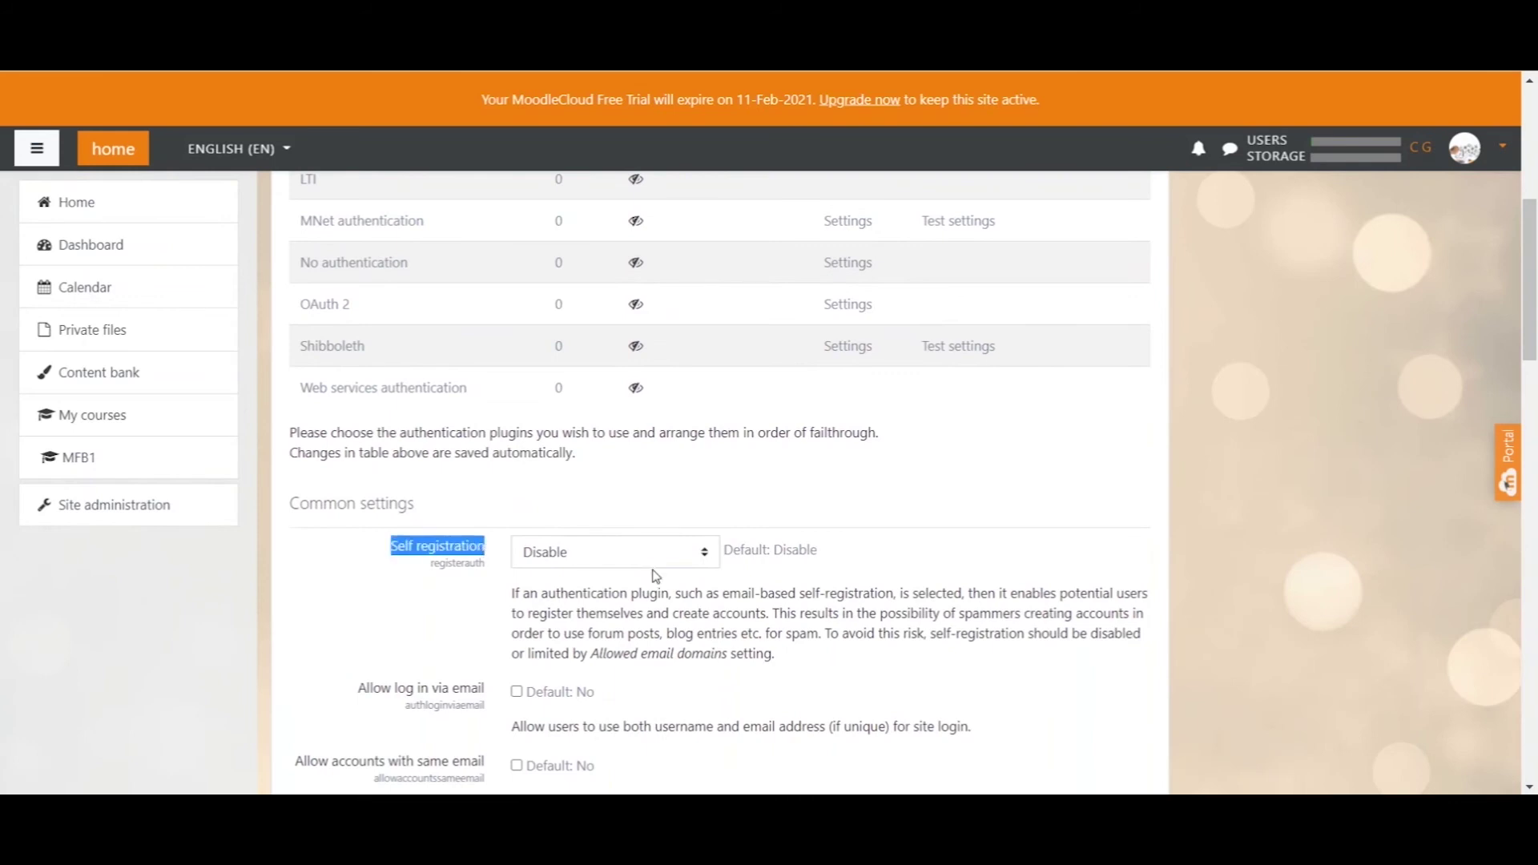
{"action": "left_click", "coordinate": [701, 561]}
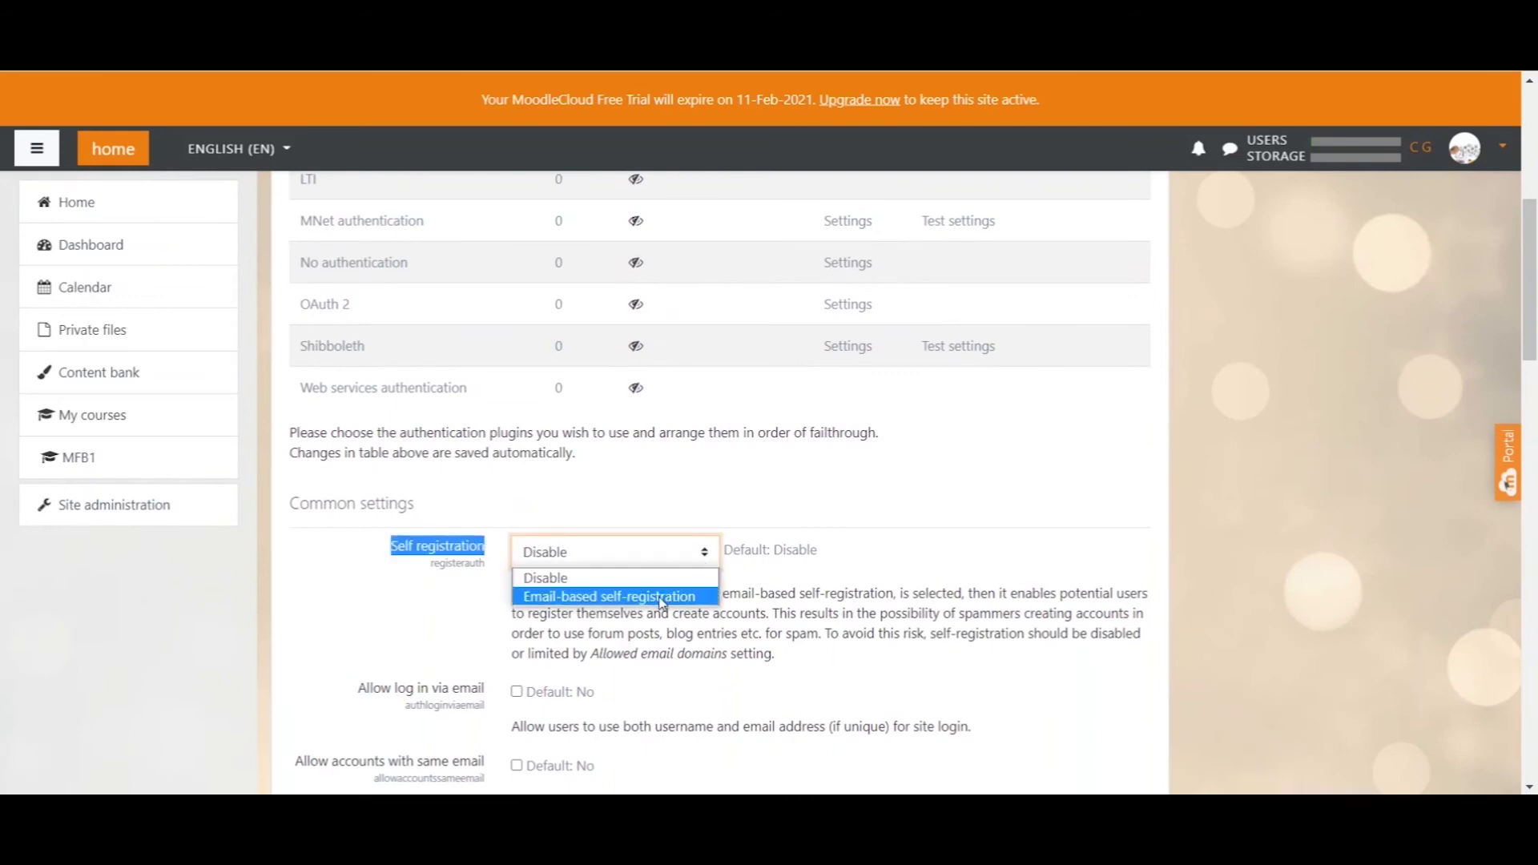
{"action": "left_click", "coordinate": [662, 603]}
{"action": "left_click_drag", "start_coordinate": [389, 546], "coordinate": [474, 551]}
{"action": "left_click", "coordinate": [479, 553]}
{"action": "scroll", "coordinate": [1061, 525], "scroll_direction": "down", "scroll_amount": 2}
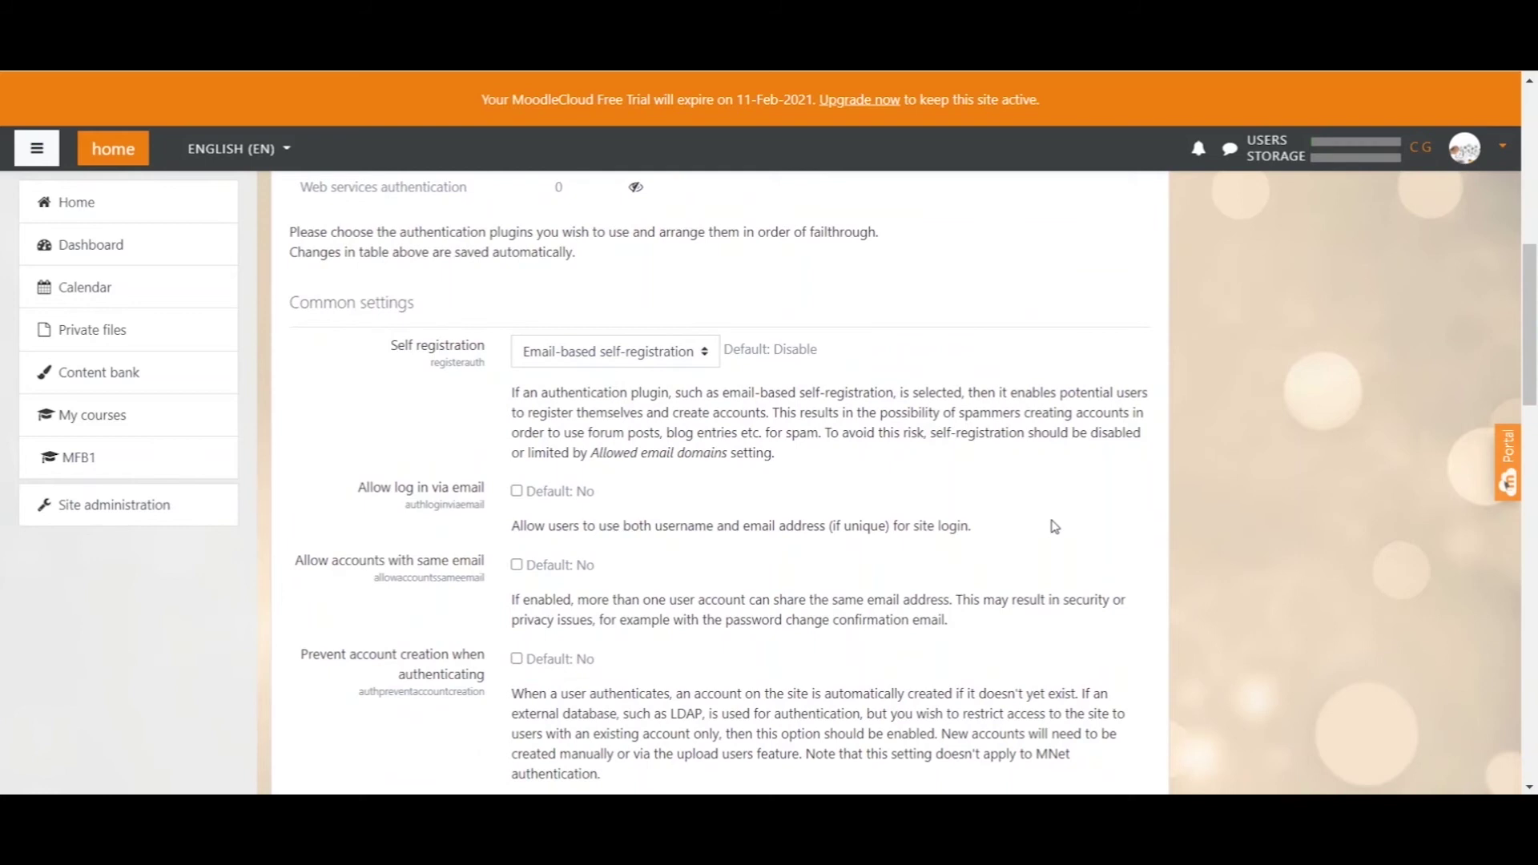
{"action": "left_click_drag", "start_coordinate": [358, 487], "coordinate": [486, 491]}
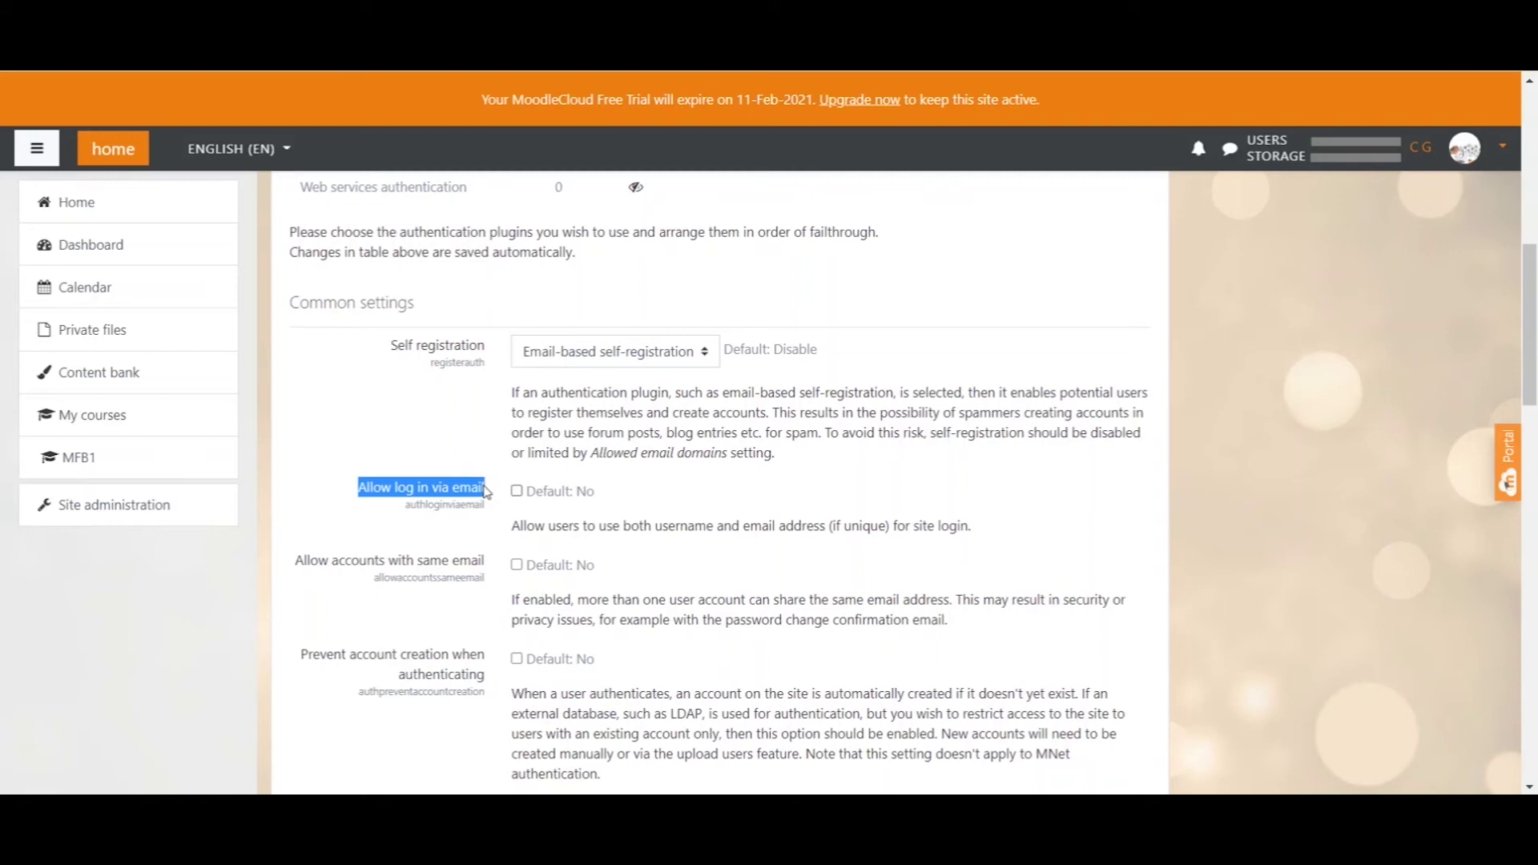
Tick Allow log in via email, leaving Allow accounts with same email unticked
{"action": "left_click", "coordinate": [516, 491]}
{"action": "left_click", "coordinate": [517, 564]}
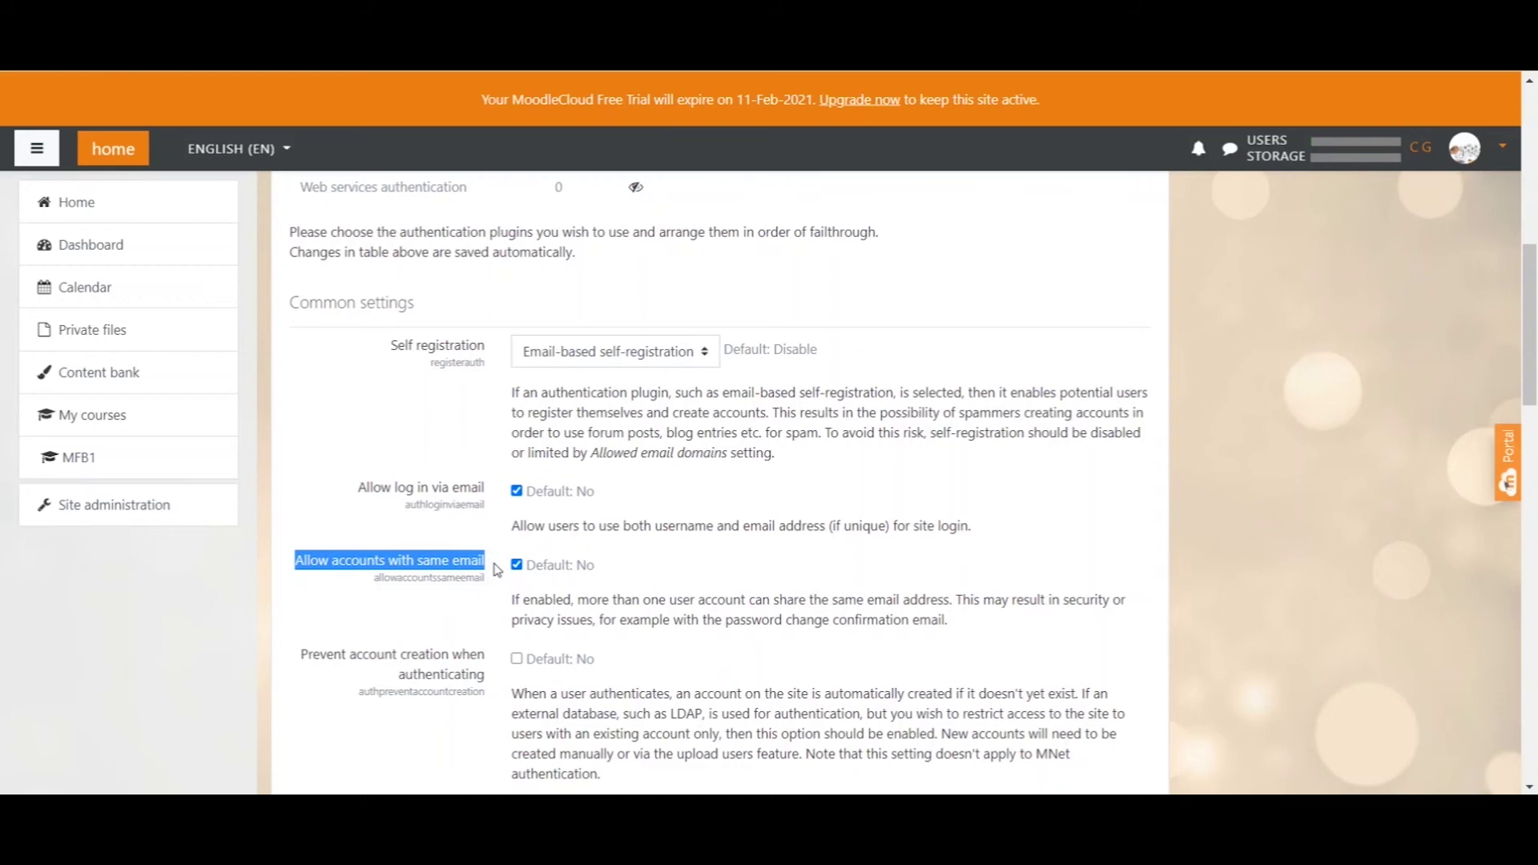
{"action": "left_click", "coordinate": [497, 570]}
{"action": "left_click", "coordinate": [516, 566]}
{"action": "left_click_drag", "start_coordinate": [534, 565], "coordinate": [567, 565]}
{"action": "left_click", "coordinate": [529, 565]}
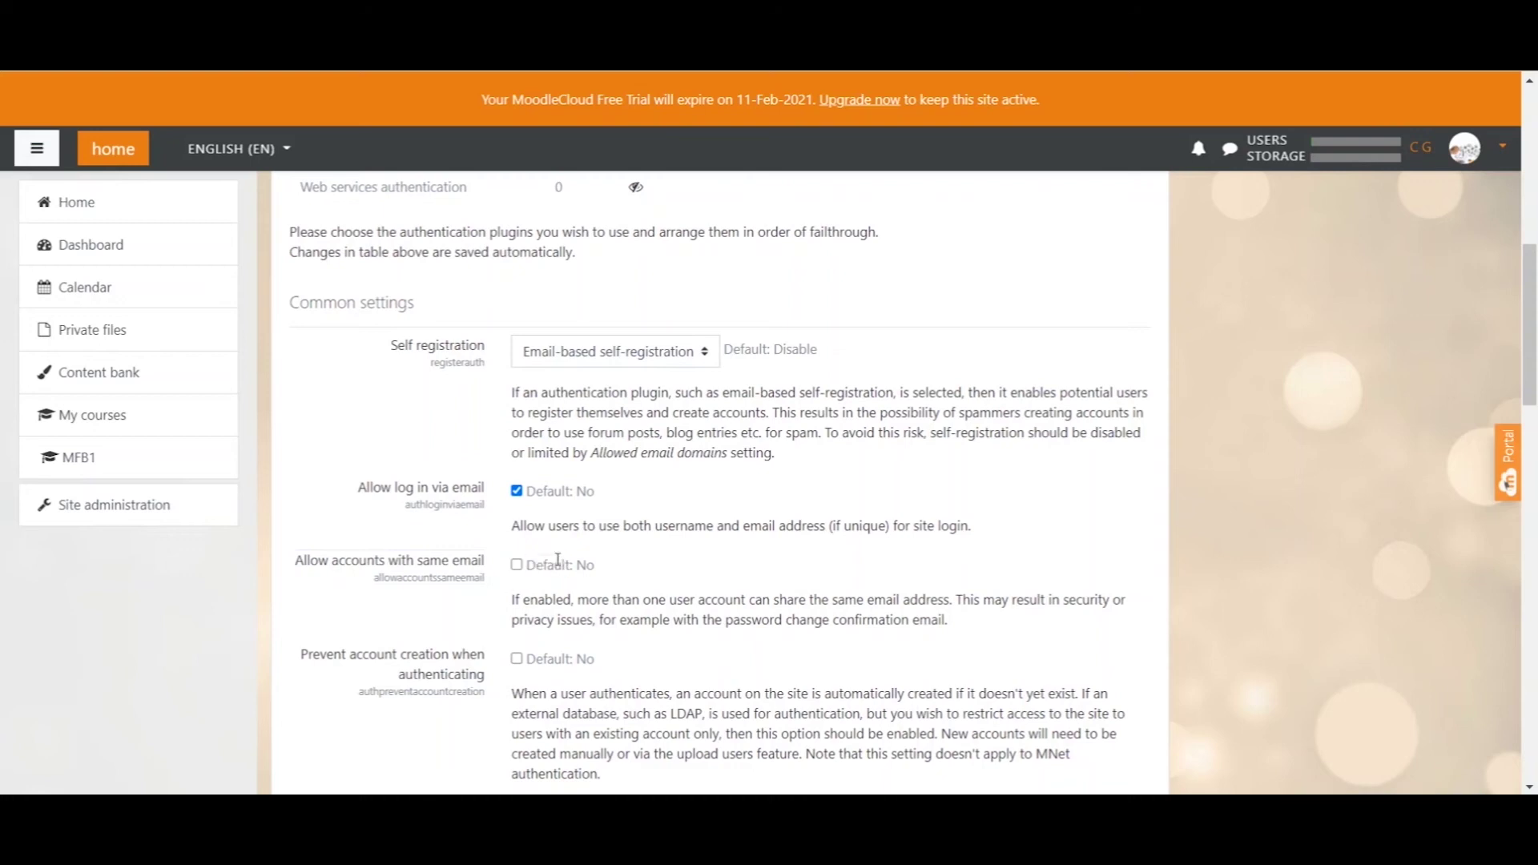
Review Prevent account creation and Autofocus login page form, leaving both unticked
{"action": "scroll", "coordinate": [352, 509], "scroll_direction": "down", "scroll_amount": 3}
{"action": "left_click_drag", "start_coordinate": [300, 453], "coordinate": [483, 477]}
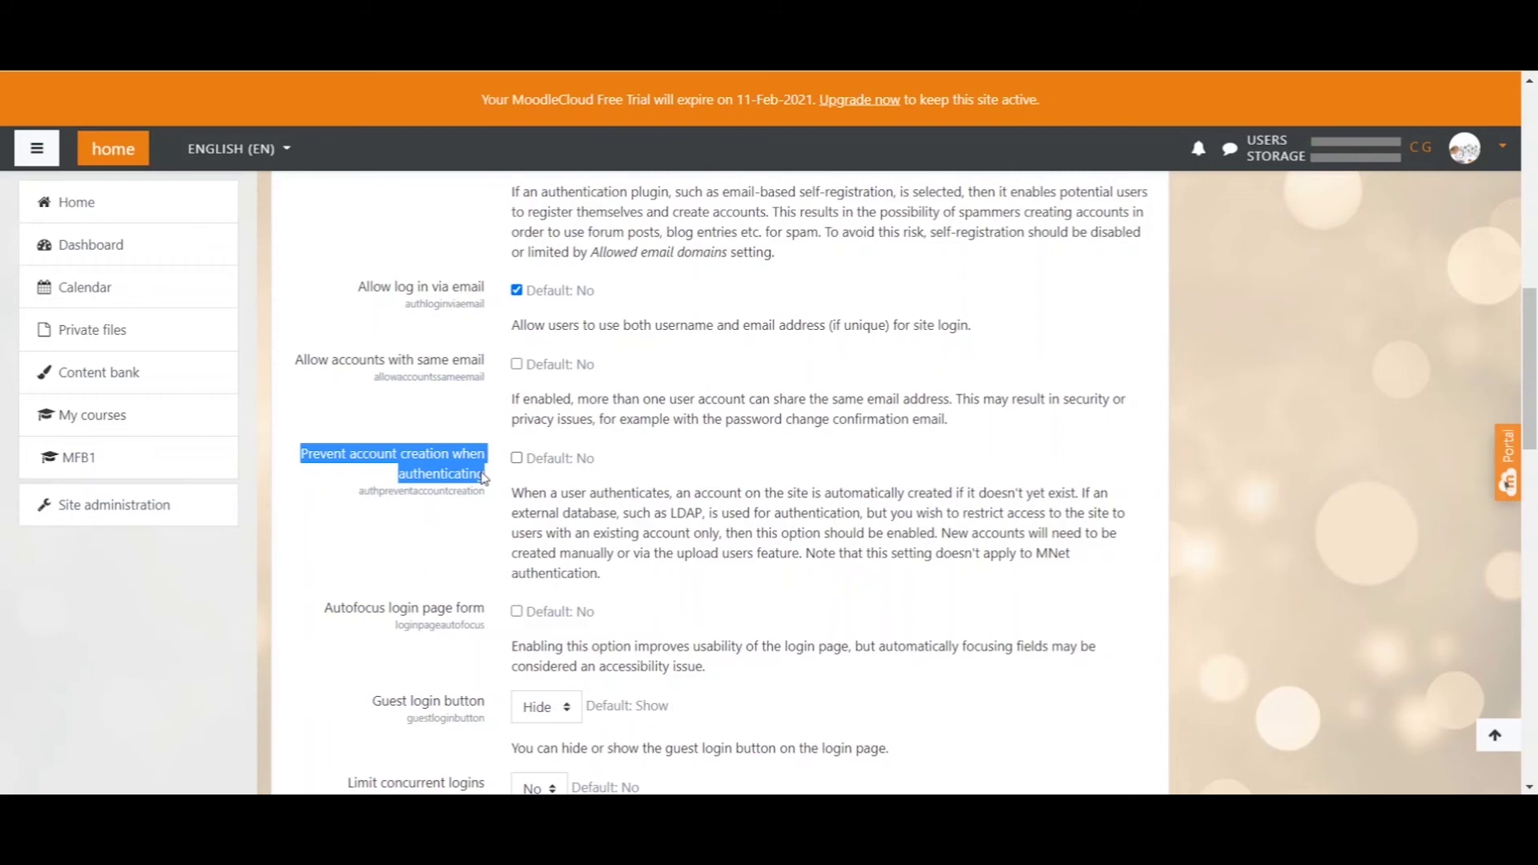
{"action": "left_click", "coordinate": [561, 513]}
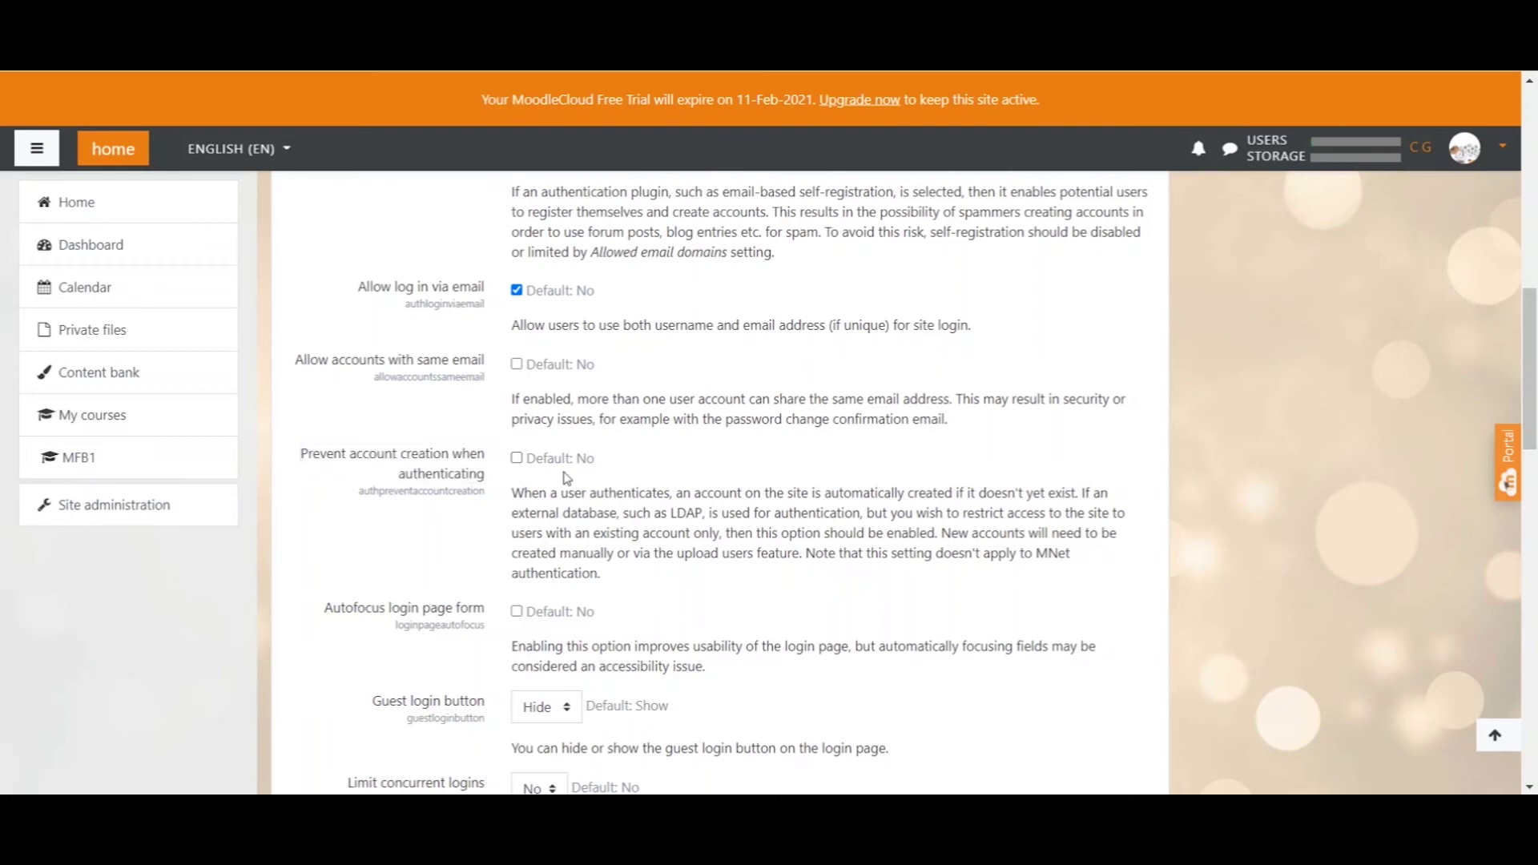
{"action": "scroll", "coordinate": [566, 477], "scroll_direction": "down", "scroll_amount": 2}
{"action": "left_click_drag", "start_coordinate": [324, 506], "coordinate": [490, 509]}
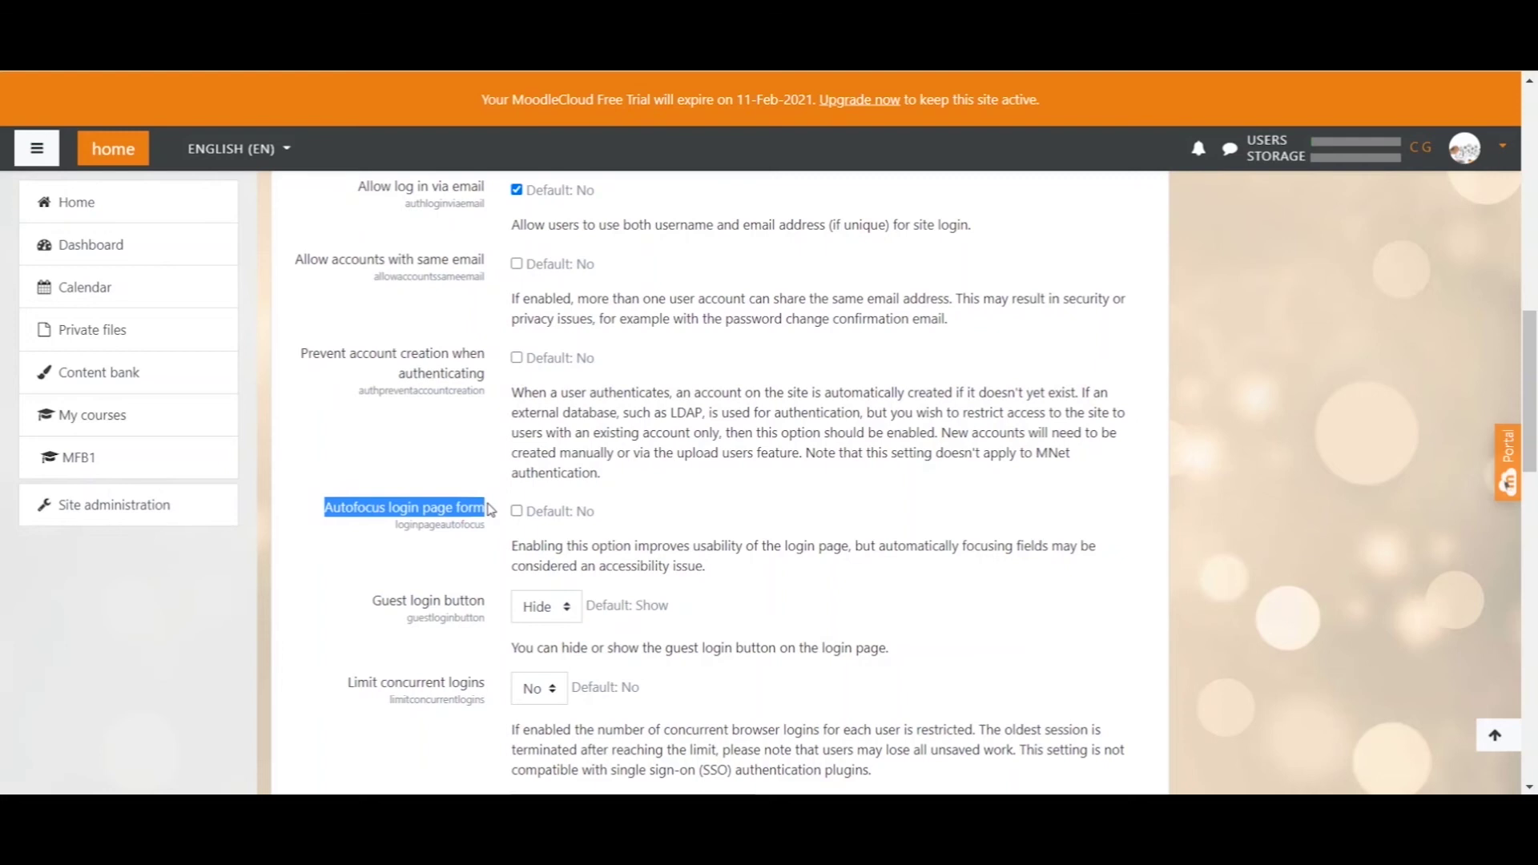
Change the Guest login button setting from Hide to Show
{"action": "left_click_drag", "start_coordinate": [372, 601], "coordinate": [484, 607]}
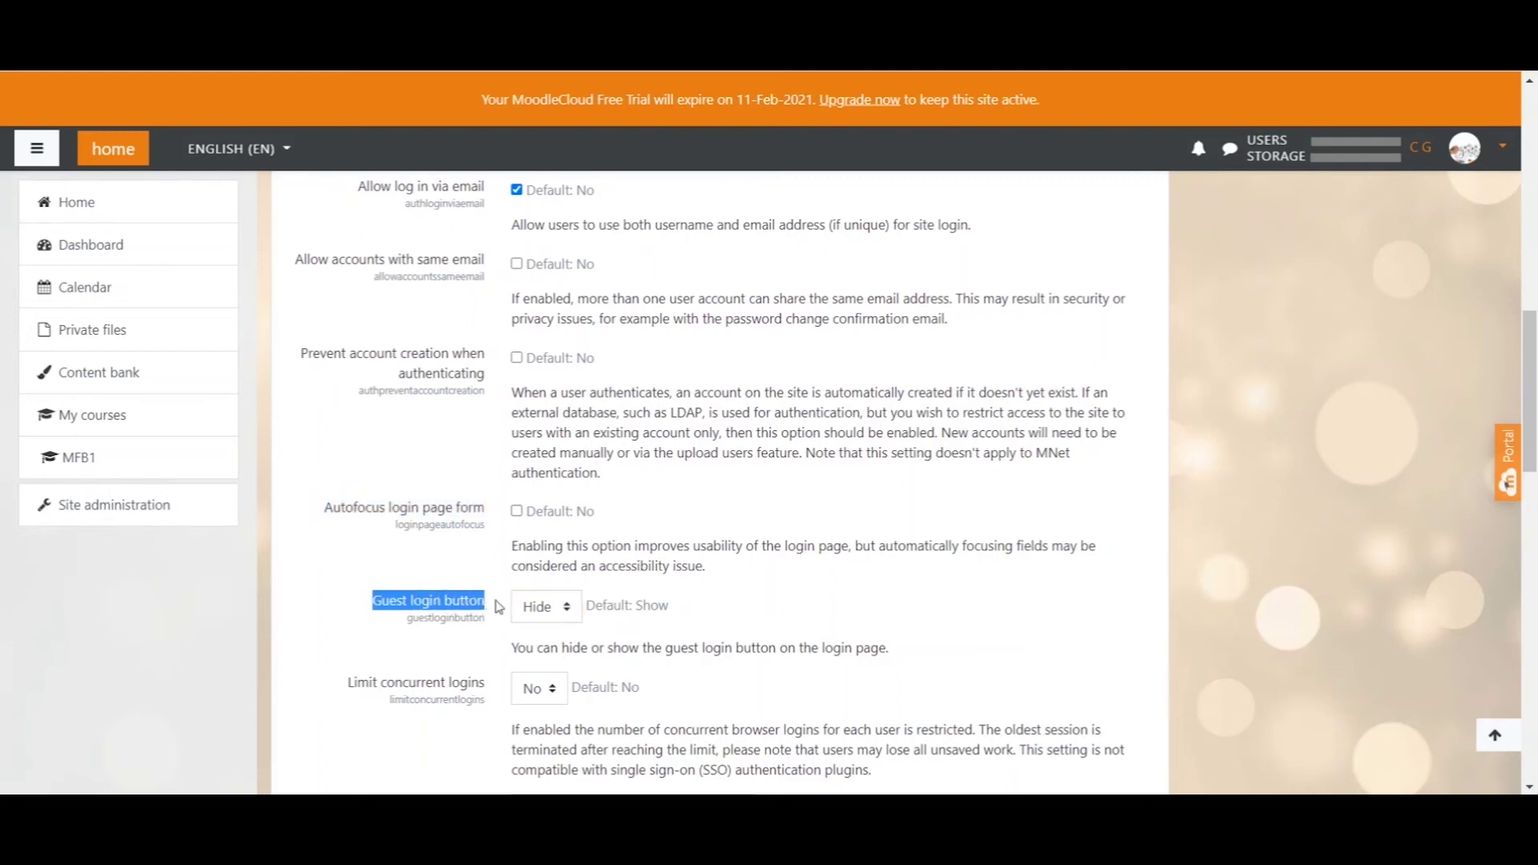
{"action": "left_click", "coordinate": [571, 615]}
{"action": "left_click", "coordinate": [546, 649]}
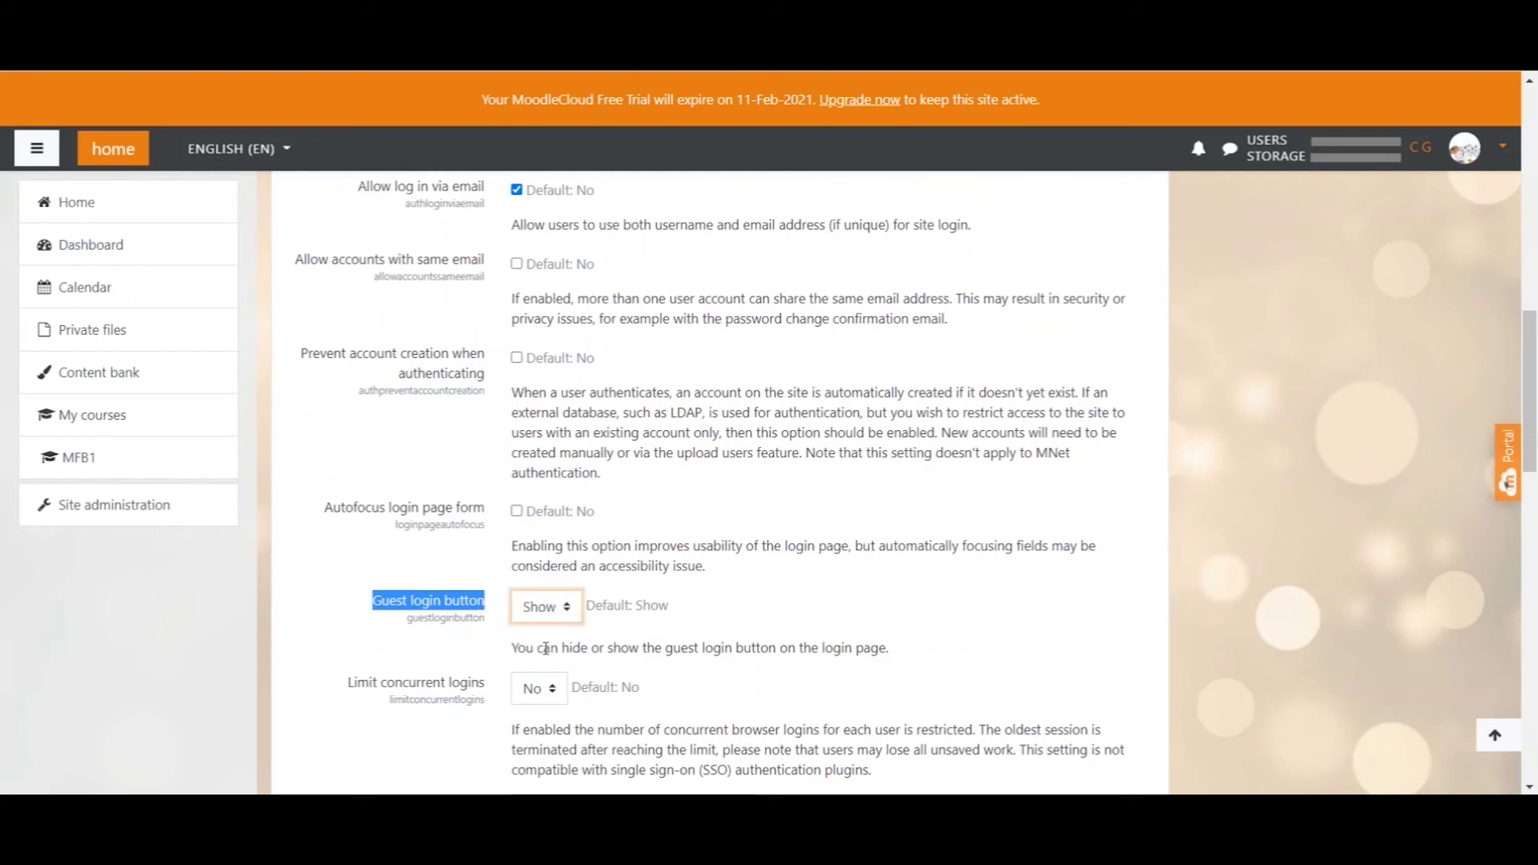
{"action": "left_click", "coordinate": [755, 547]}
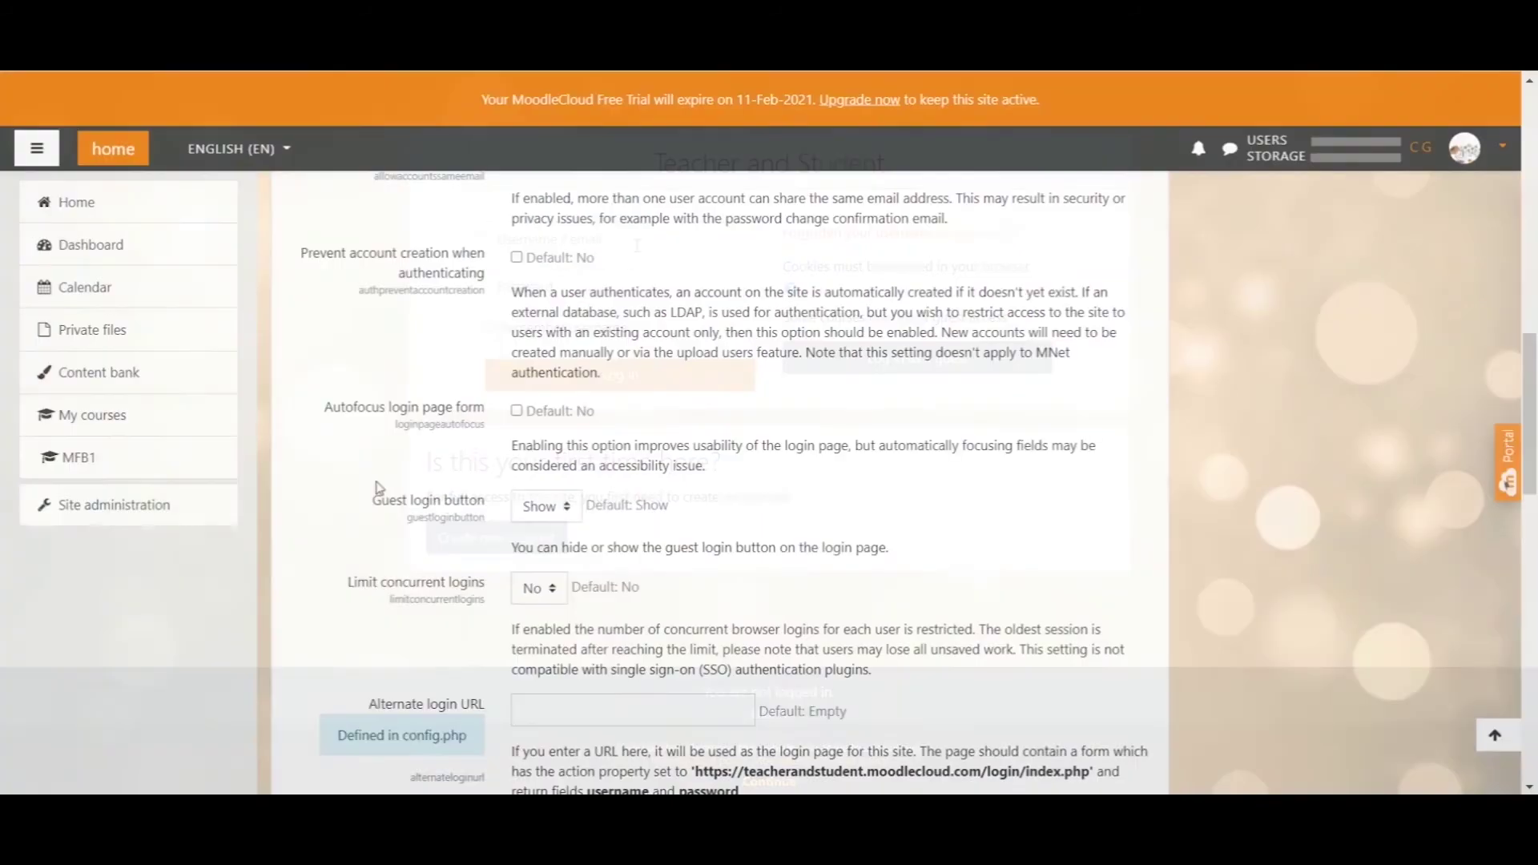
{"action": "scroll", "coordinate": [379, 487], "scroll_direction": "down", "scroll_amount": 1}
{"action": "scroll", "coordinate": [379, 487], "scroll_direction": "down", "scroll_amount": 2}
{"action": "left_click_drag", "start_coordinate": [346, 383], "coordinate": [487, 388]}
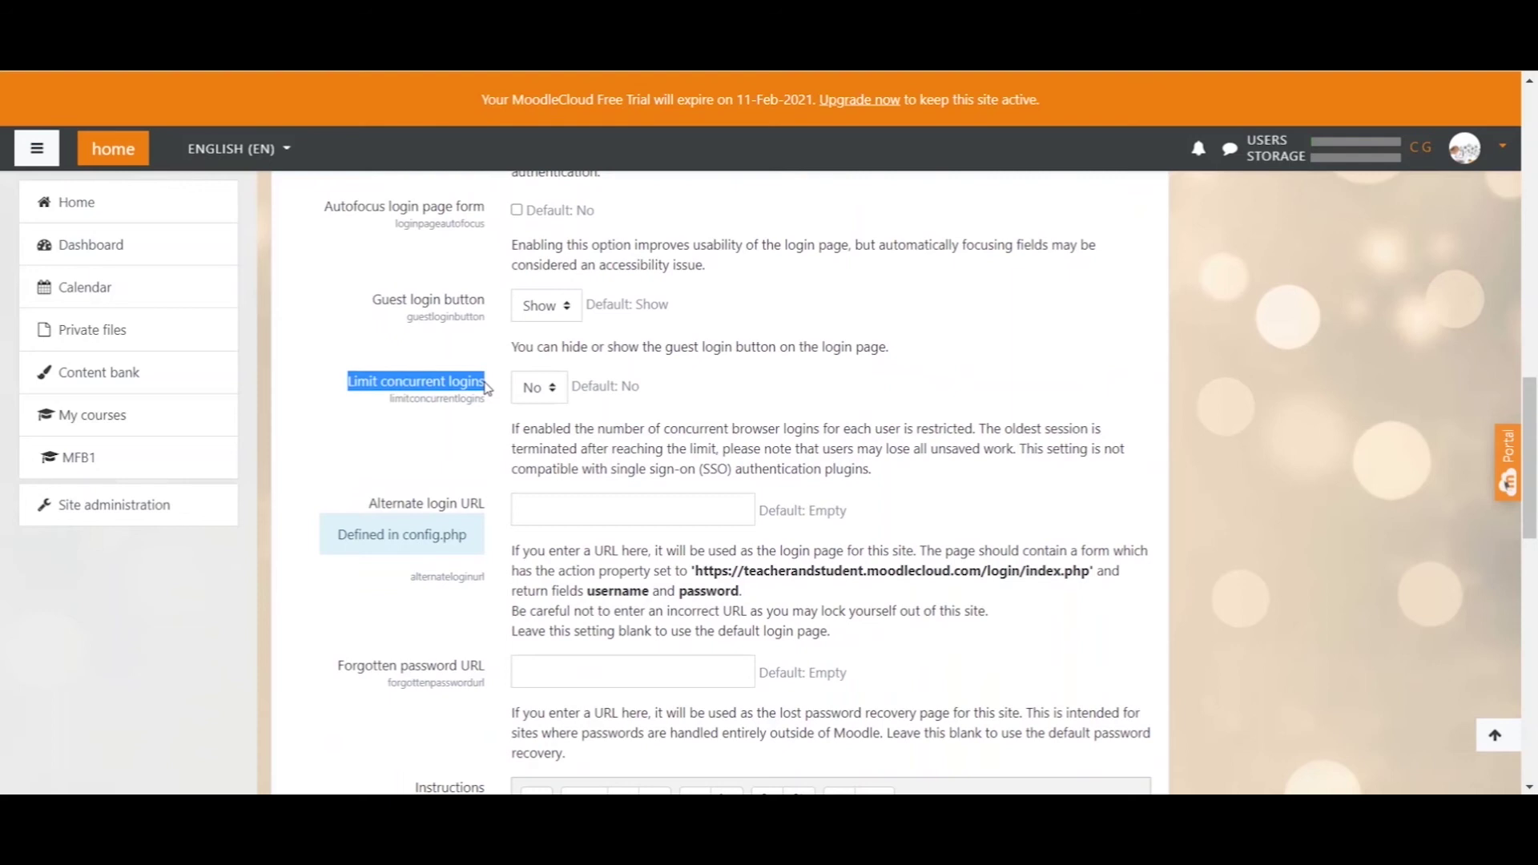
{"action": "left_click", "coordinate": [549, 393]}
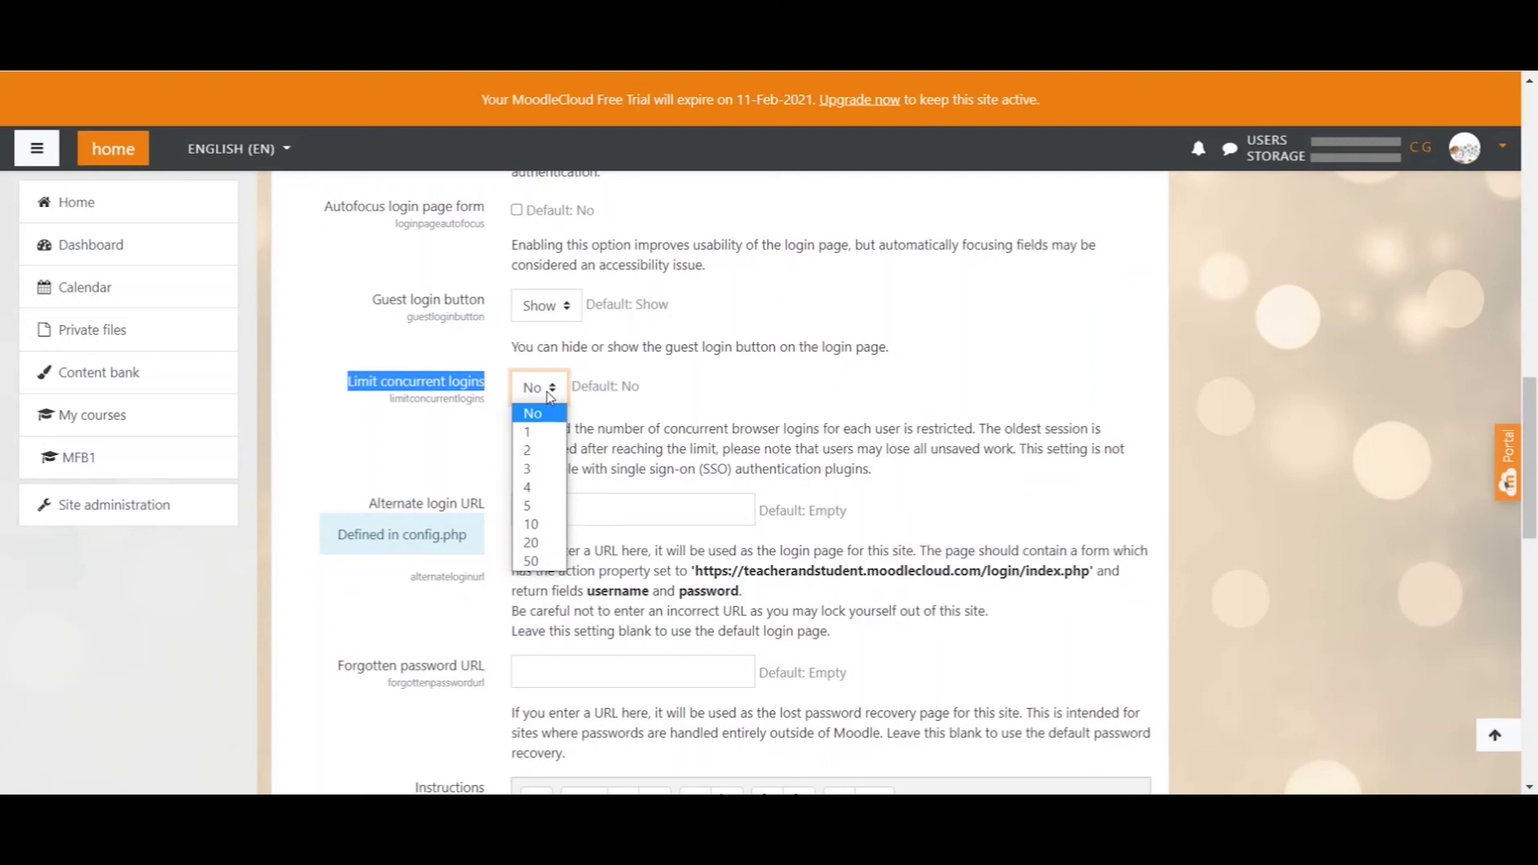
{"action": "left_click", "coordinate": [442, 433]}
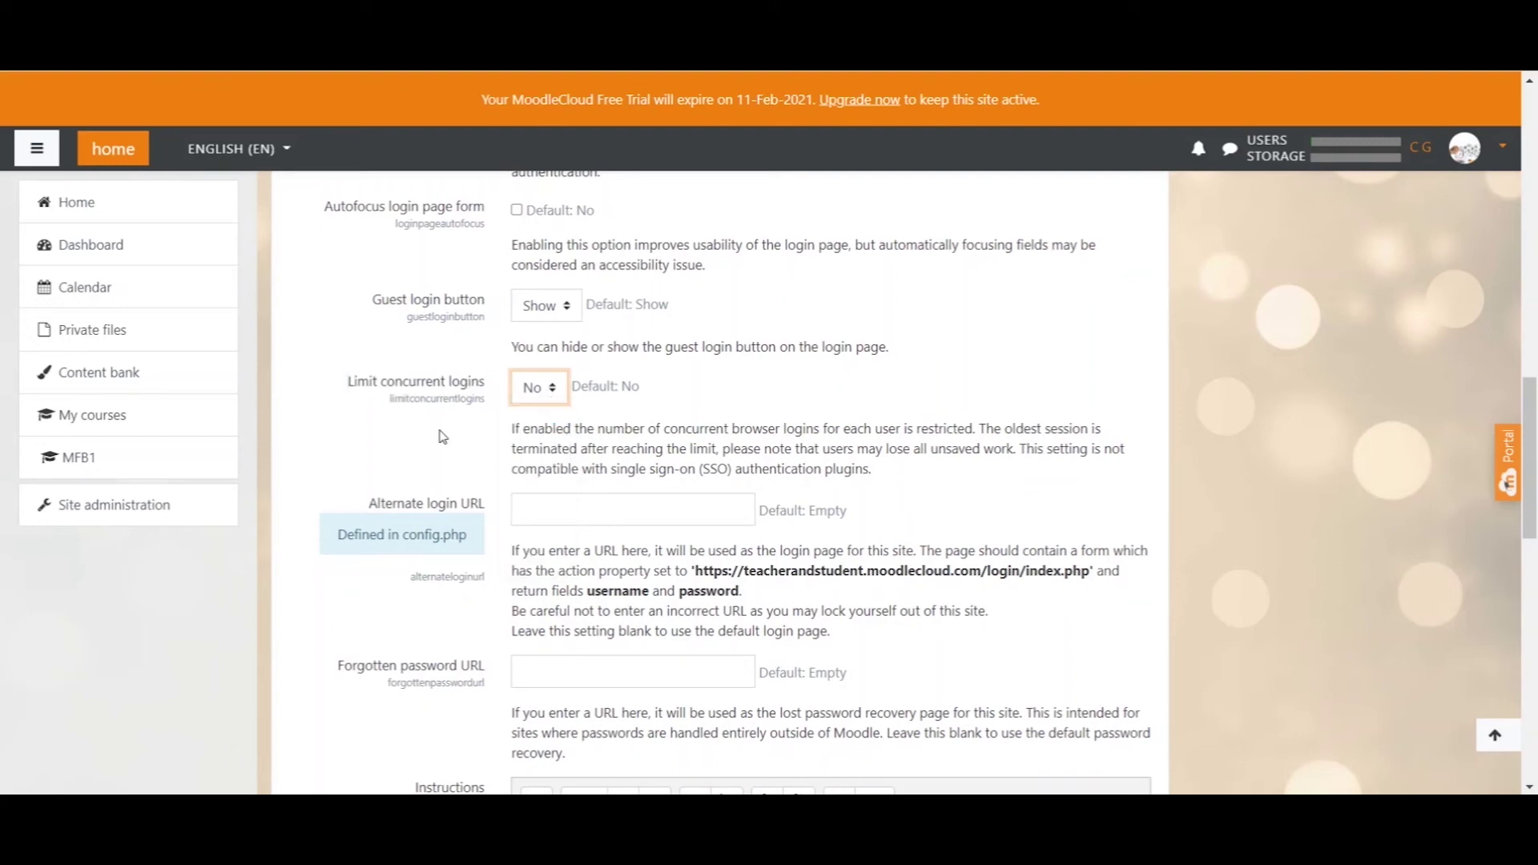
{"action": "scroll", "coordinate": [417, 376], "scroll_direction": "down", "scroll_amount": 1}
{"action": "left_click_drag", "start_coordinate": [366, 403], "coordinate": [487, 412]}
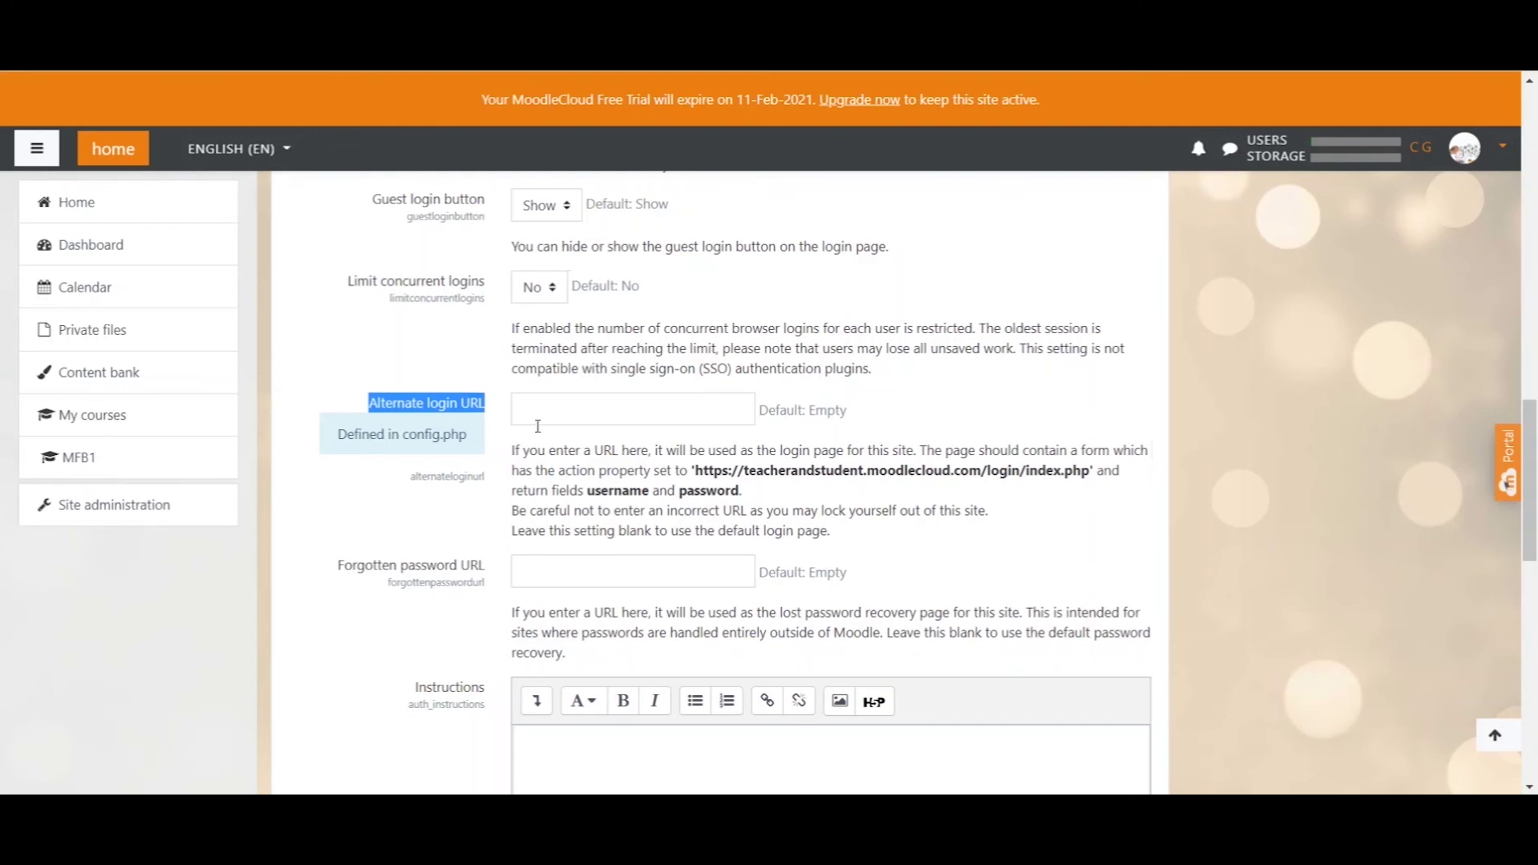
{"action": "left_click", "coordinate": [490, 501]}
Enter placeholder text 'dsfjsdi jsdf osdkf osdnoi sdfoisdoif sdoif' in the Instructions editor
{"action": "scroll", "coordinate": [484, 502], "scroll_direction": "down", "scroll_amount": 1}
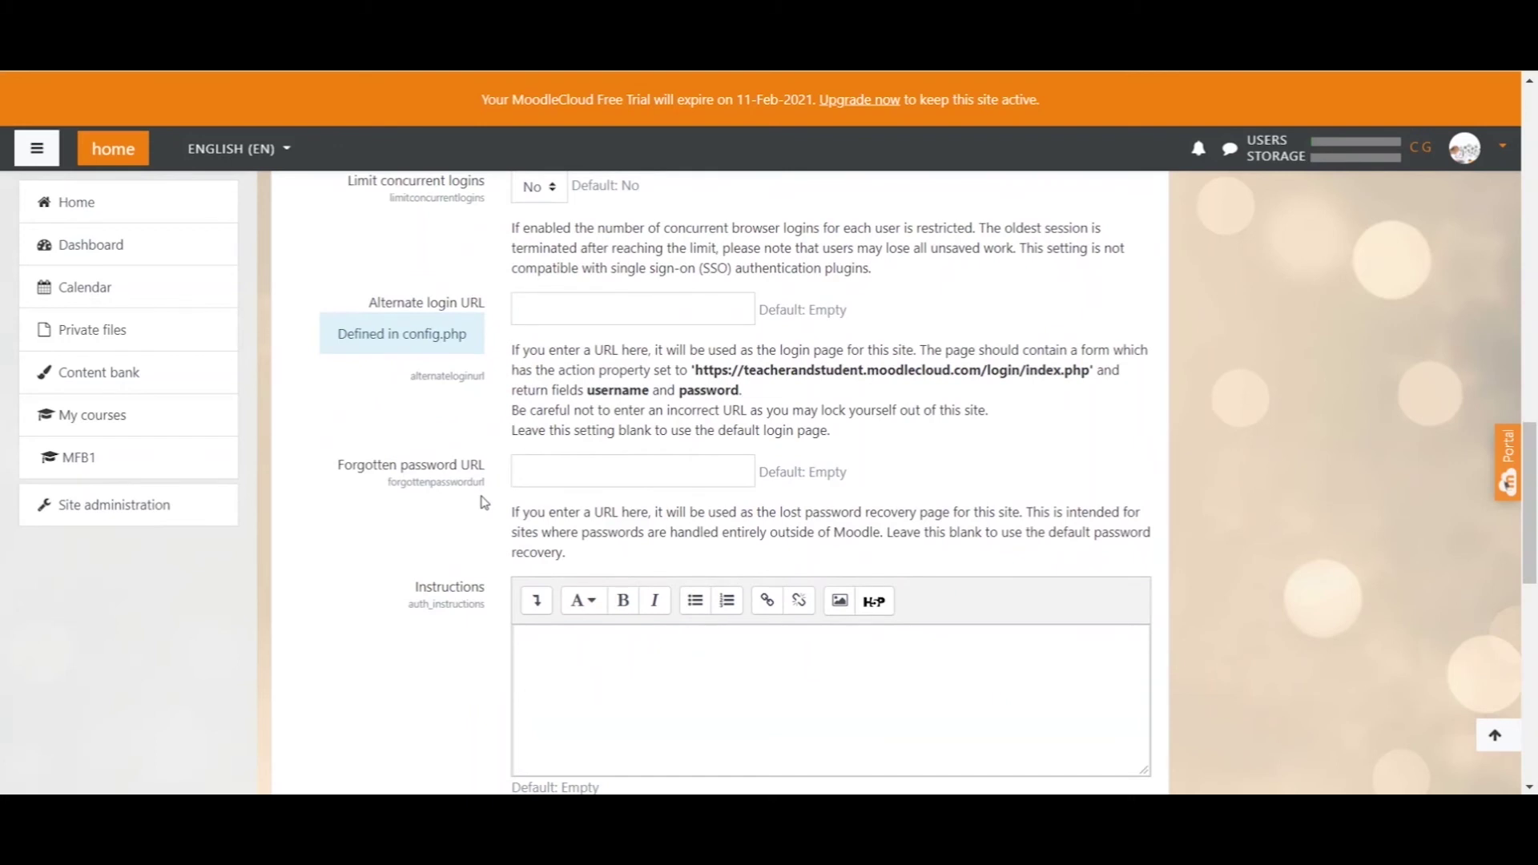
{"action": "scroll", "coordinate": [448, 500], "scroll_direction": "down", "scroll_amount": 1}
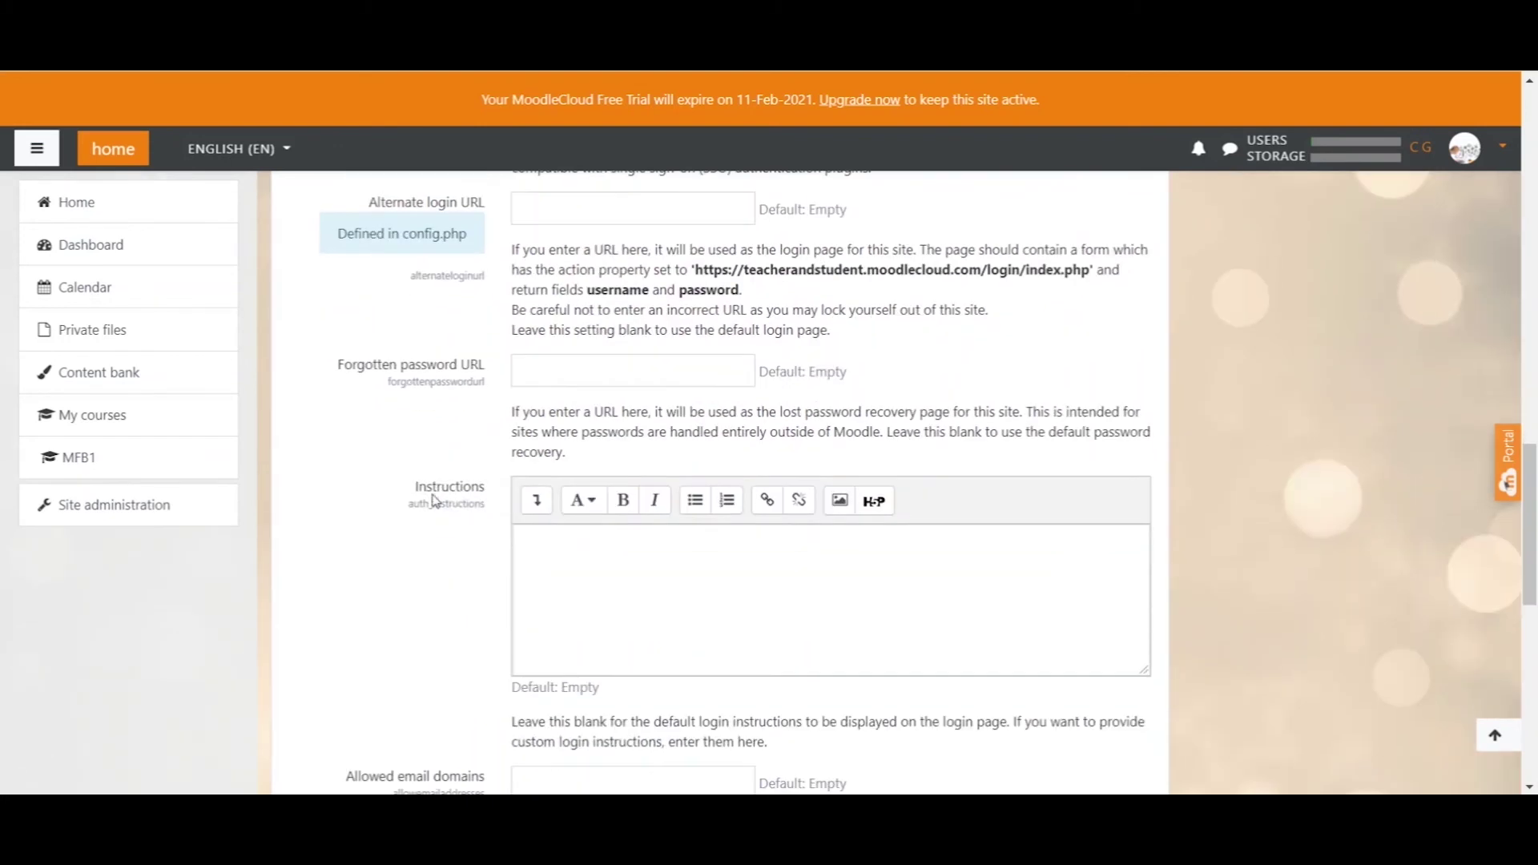
{"action": "left_click_drag", "start_coordinate": [416, 491], "coordinate": [495, 493]}
{"action": "left_click", "coordinate": [494, 492]}
{"action": "left_click", "coordinate": [544, 560]}
{"action": "type", "text": "dsfjsdi jsdf osdkf osdnoi sdfoisdoif sdoif"}
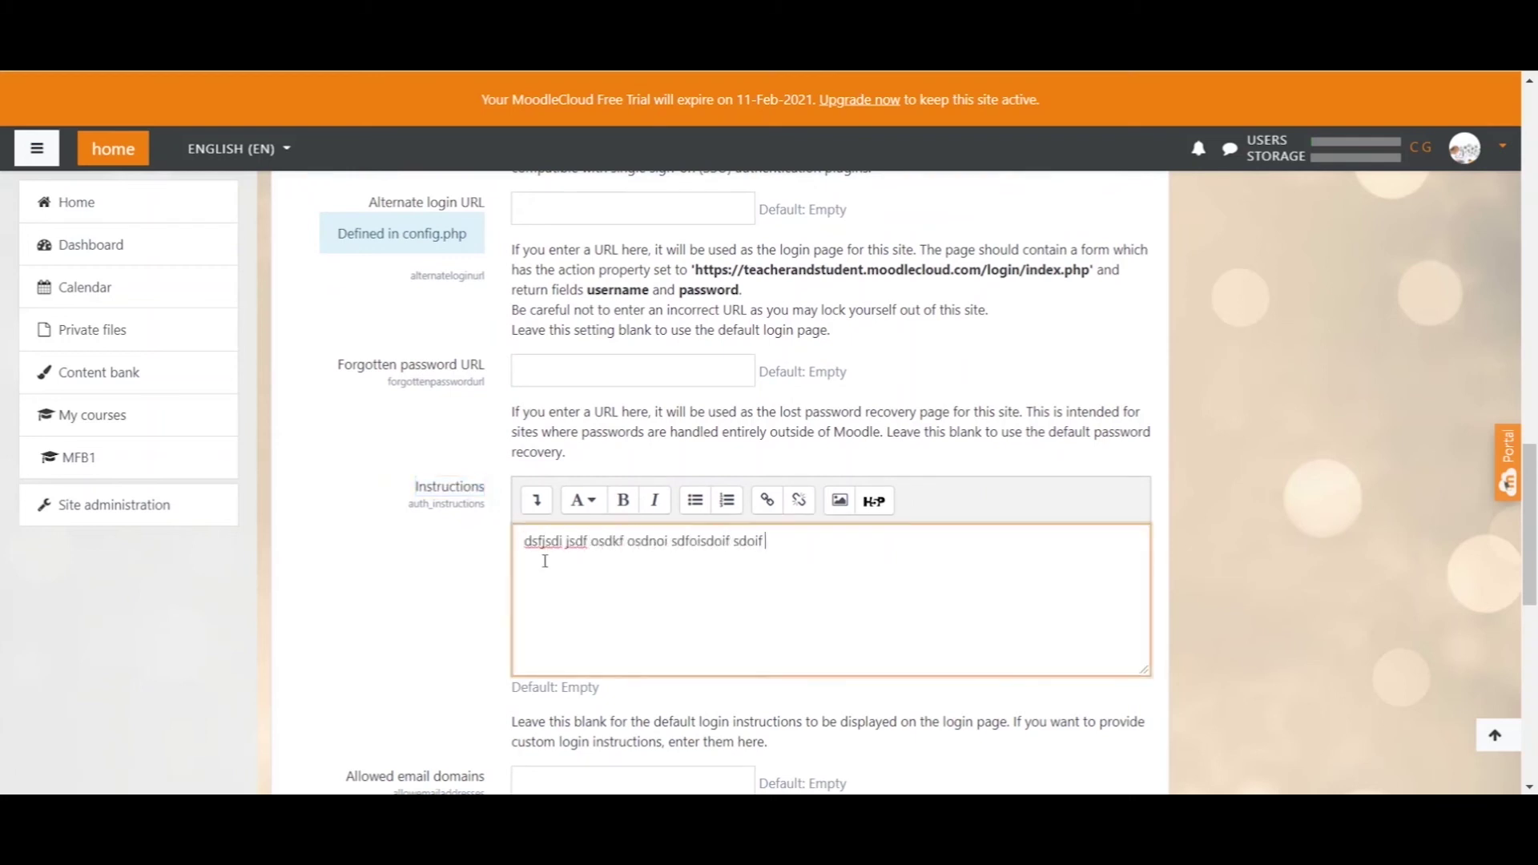
Save the authentication settings and log out to check the login page
{"action": "scroll", "coordinate": [546, 553], "scroll_direction": "down", "scroll_amount": 10}
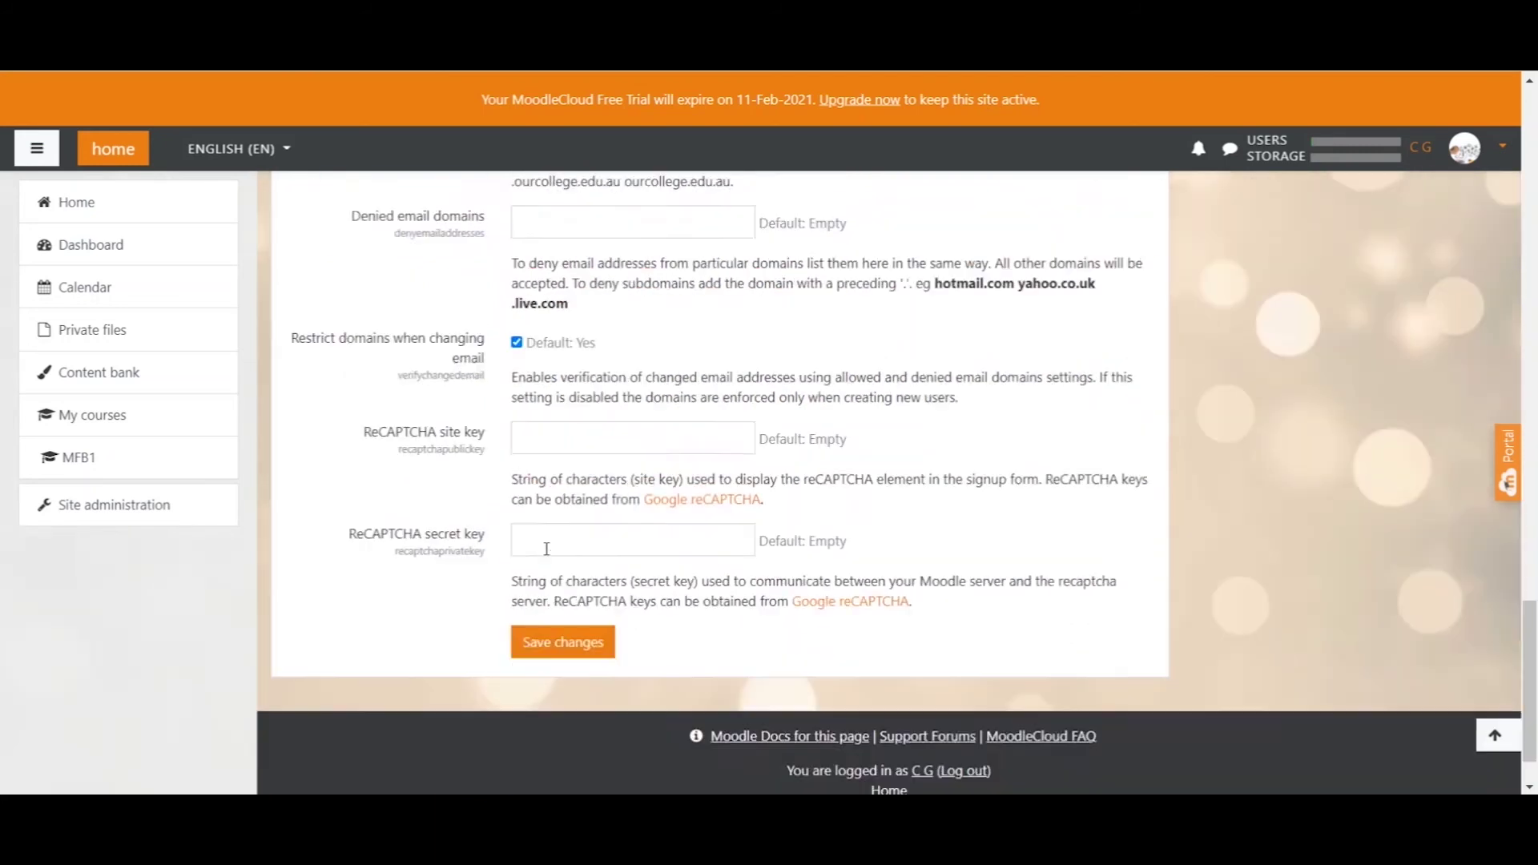
{"action": "scroll", "coordinate": [546, 549], "scroll_direction": "down", "scroll_amount": 1}
{"action": "left_click", "coordinate": [580, 568]}
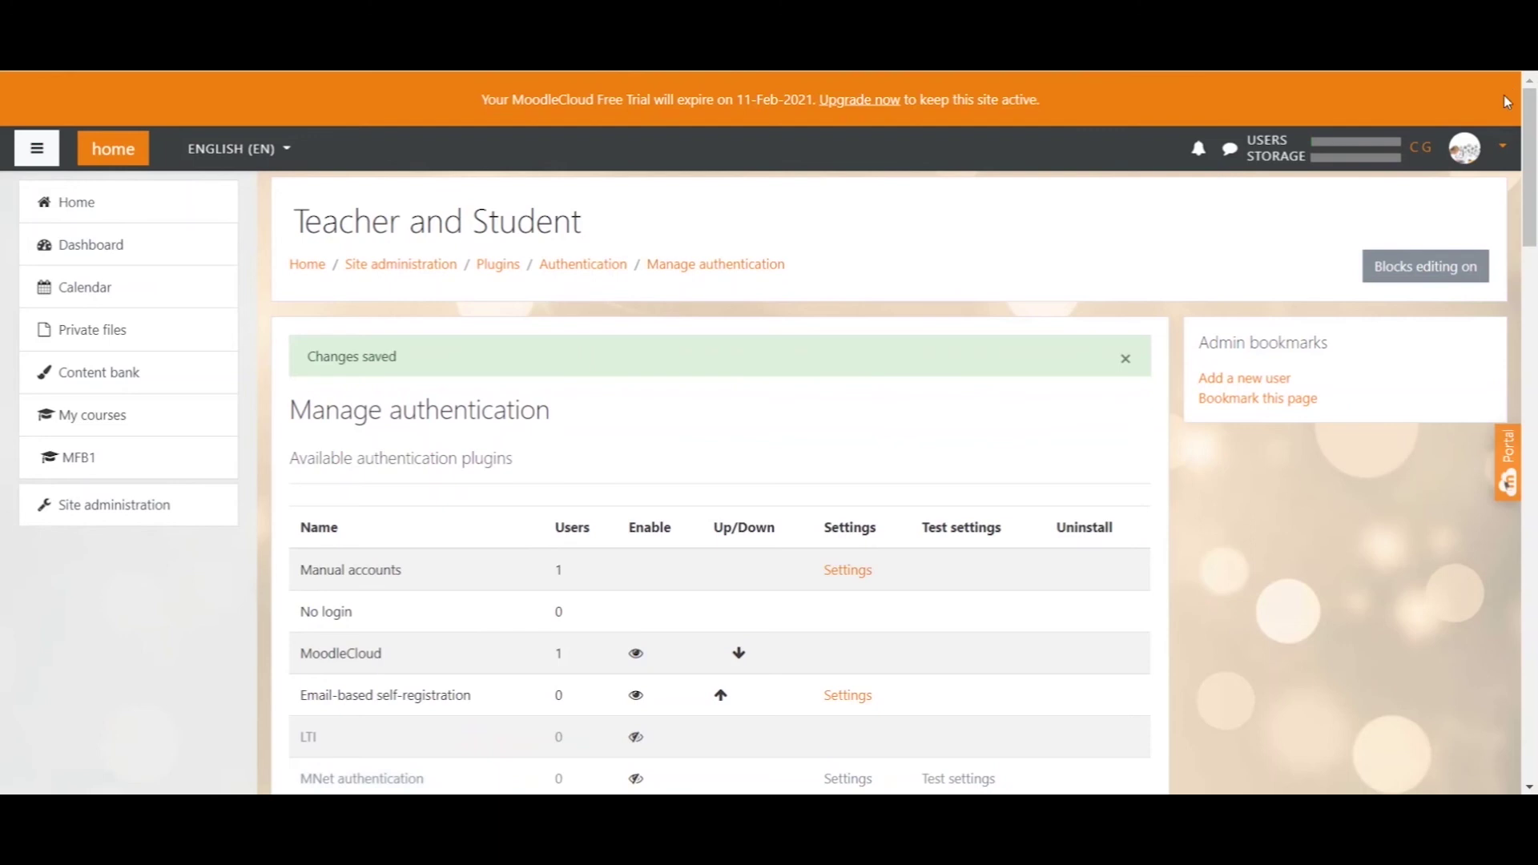
{"action": "left_click", "coordinate": [1502, 148]}
{"action": "left_click", "coordinate": [1415, 353]}
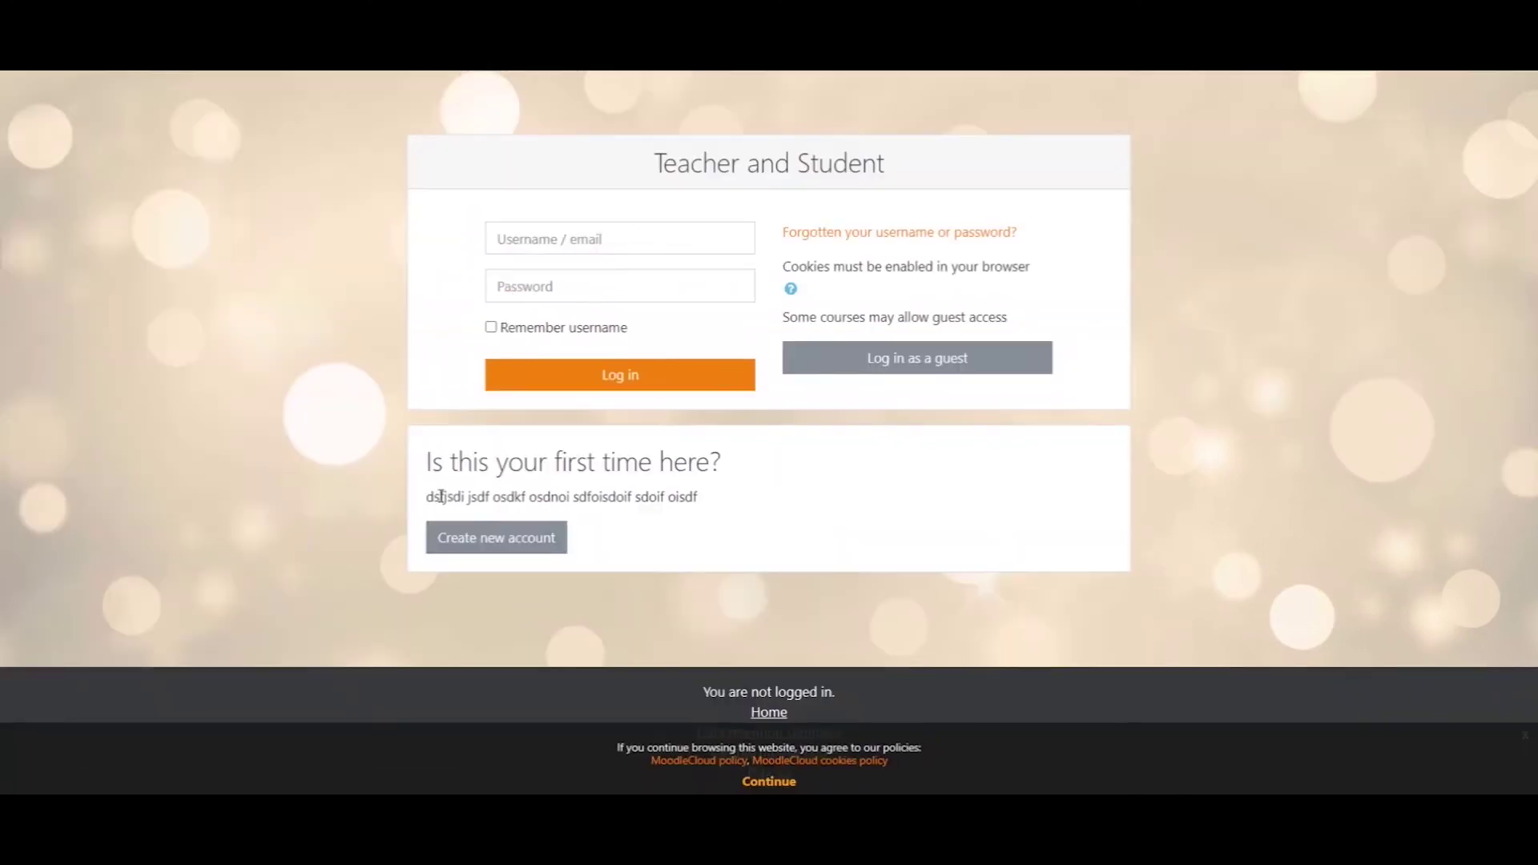
Empty the Instructions field, save the settings, and log out of the administrator account
{"action": "left_click_drag", "start_coordinate": [427, 496], "coordinate": [717, 506]}
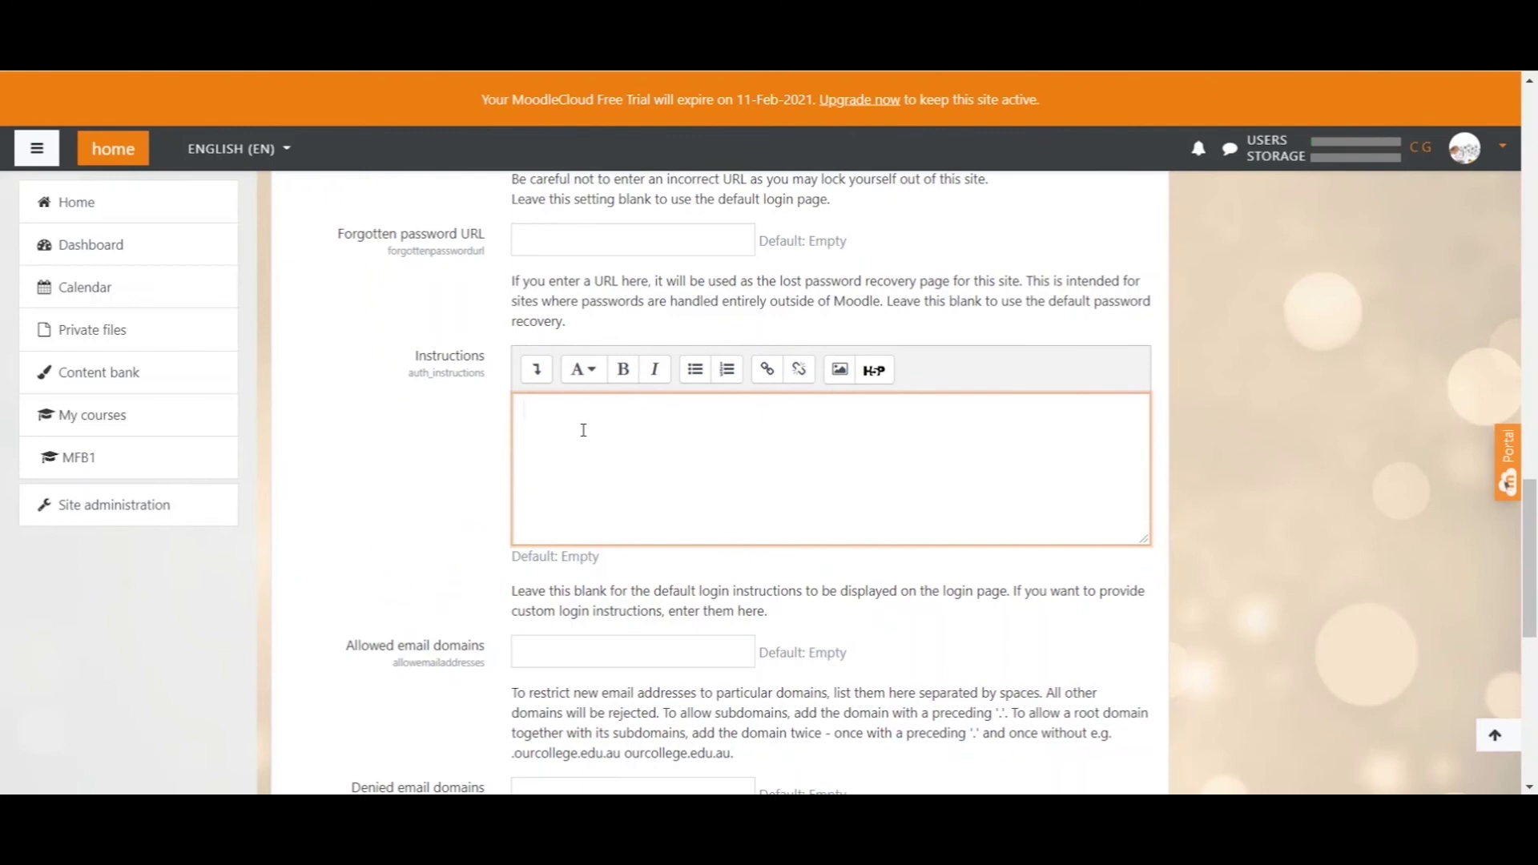
{"action": "scroll", "coordinate": [475, 440], "scroll_direction": "down", "scroll_amount": 1}
{"action": "scroll", "coordinate": [476, 440], "scroll_direction": "down", "scroll_amount": 10}
{"action": "left_click", "coordinate": [563, 563]}
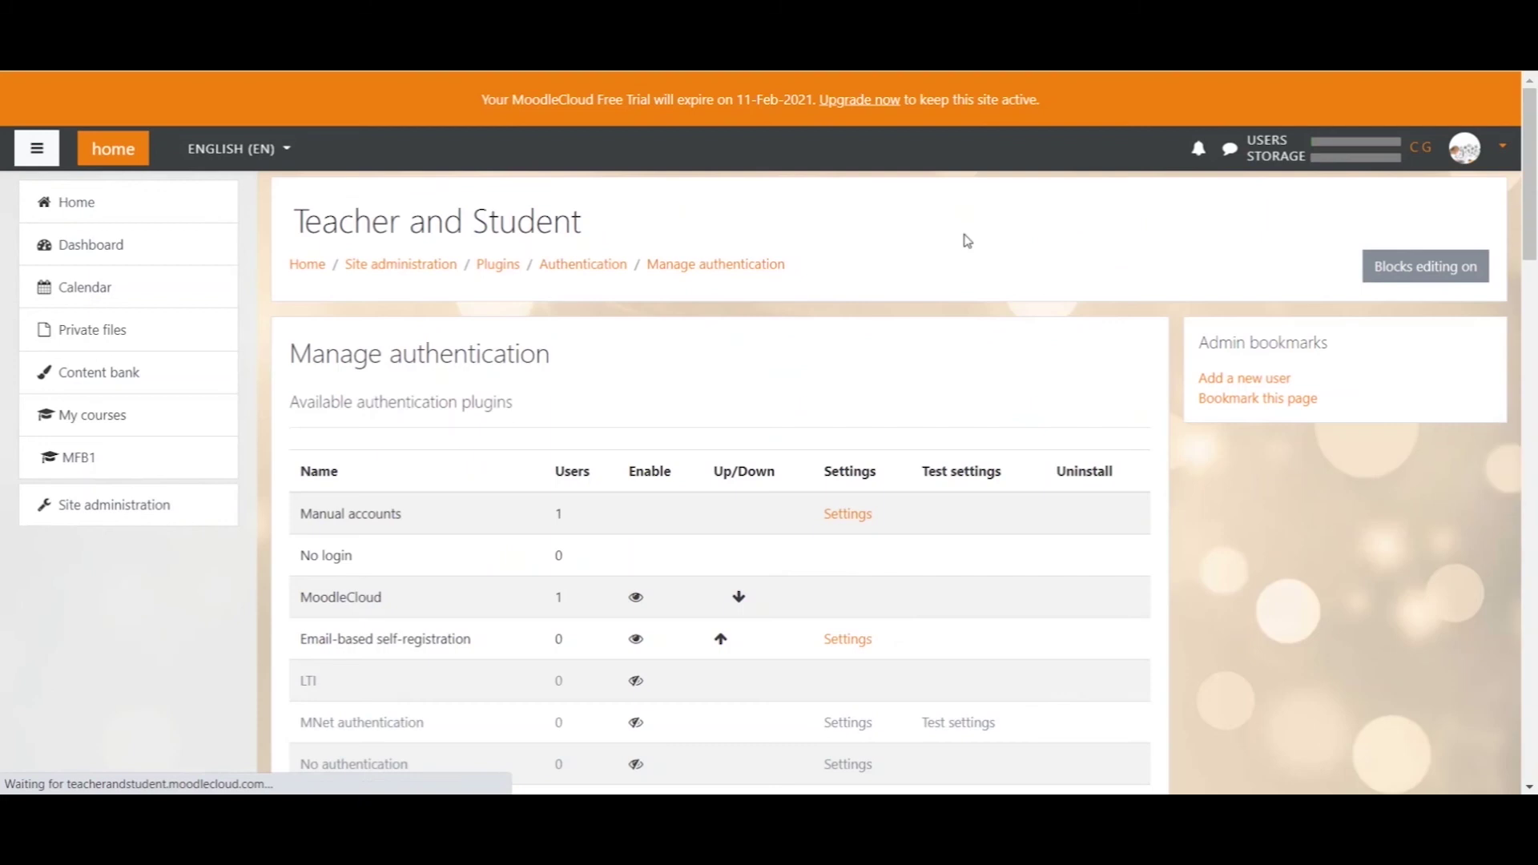
{"action": "left_click", "coordinate": [1496, 148]}
{"action": "left_click", "coordinate": [1423, 360]}
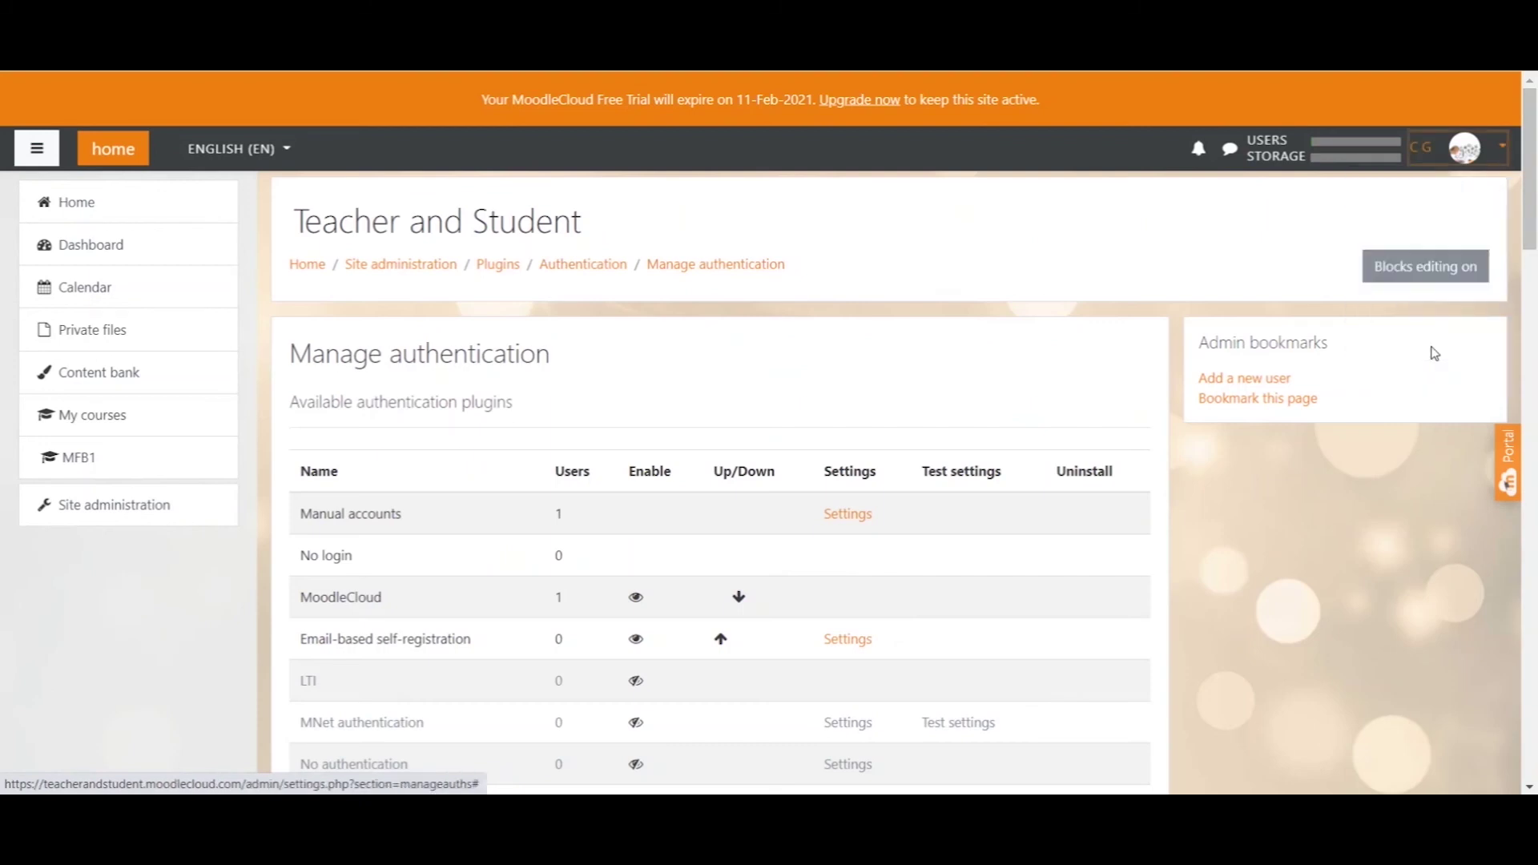
Review the default first-time instructions, leaving Allowed and Denied email domains empty
{"action": "left_click_drag", "start_coordinate": [425, 497], "coordinate": [806, 500]}
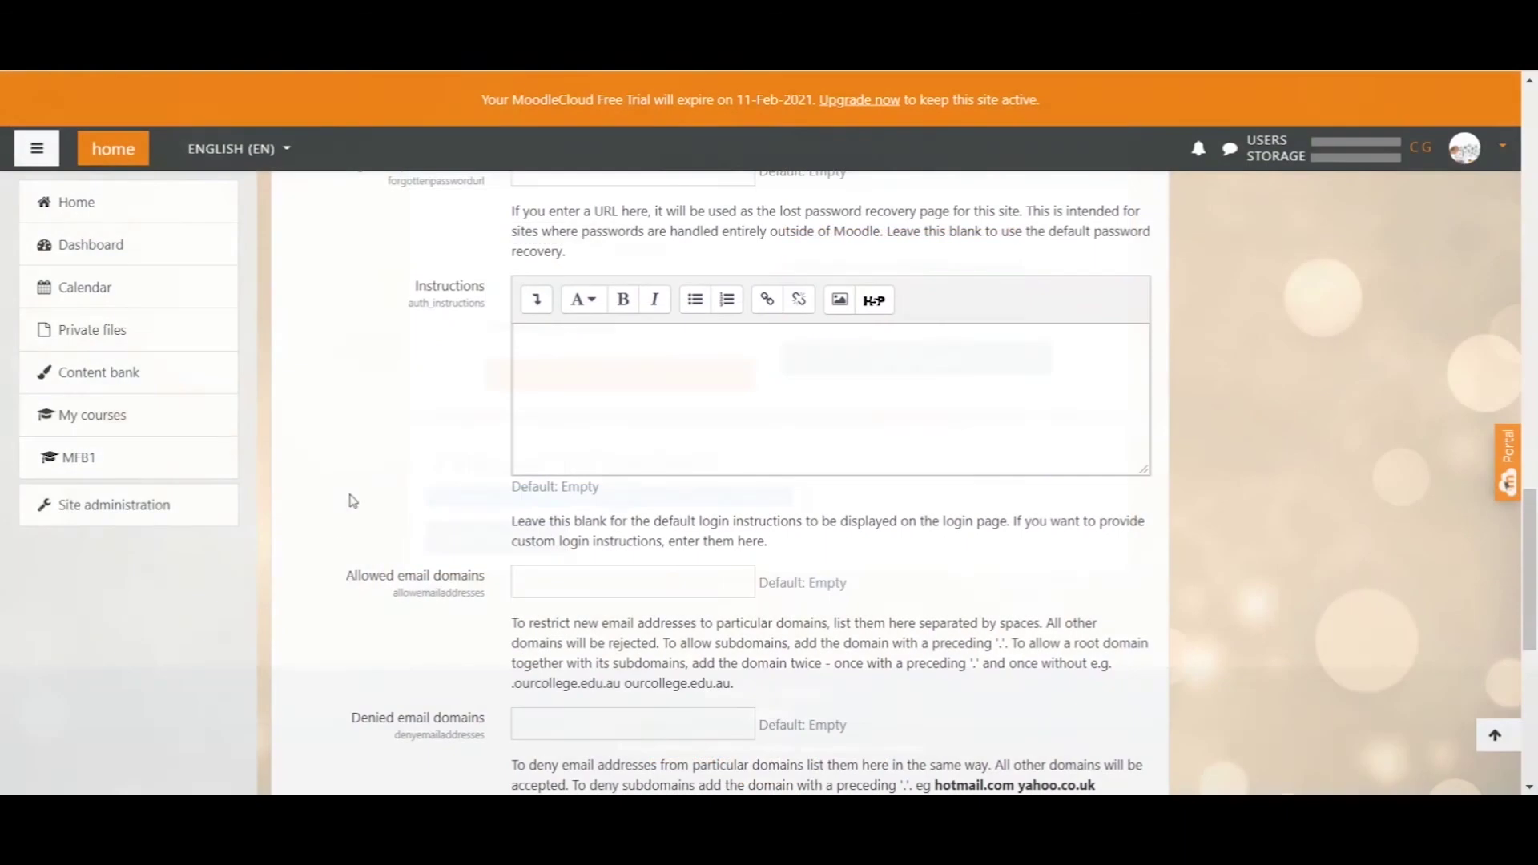
{"action": "left_click_drag", "start_coordinate": [344, 576], "coordinate": [490, 582]}
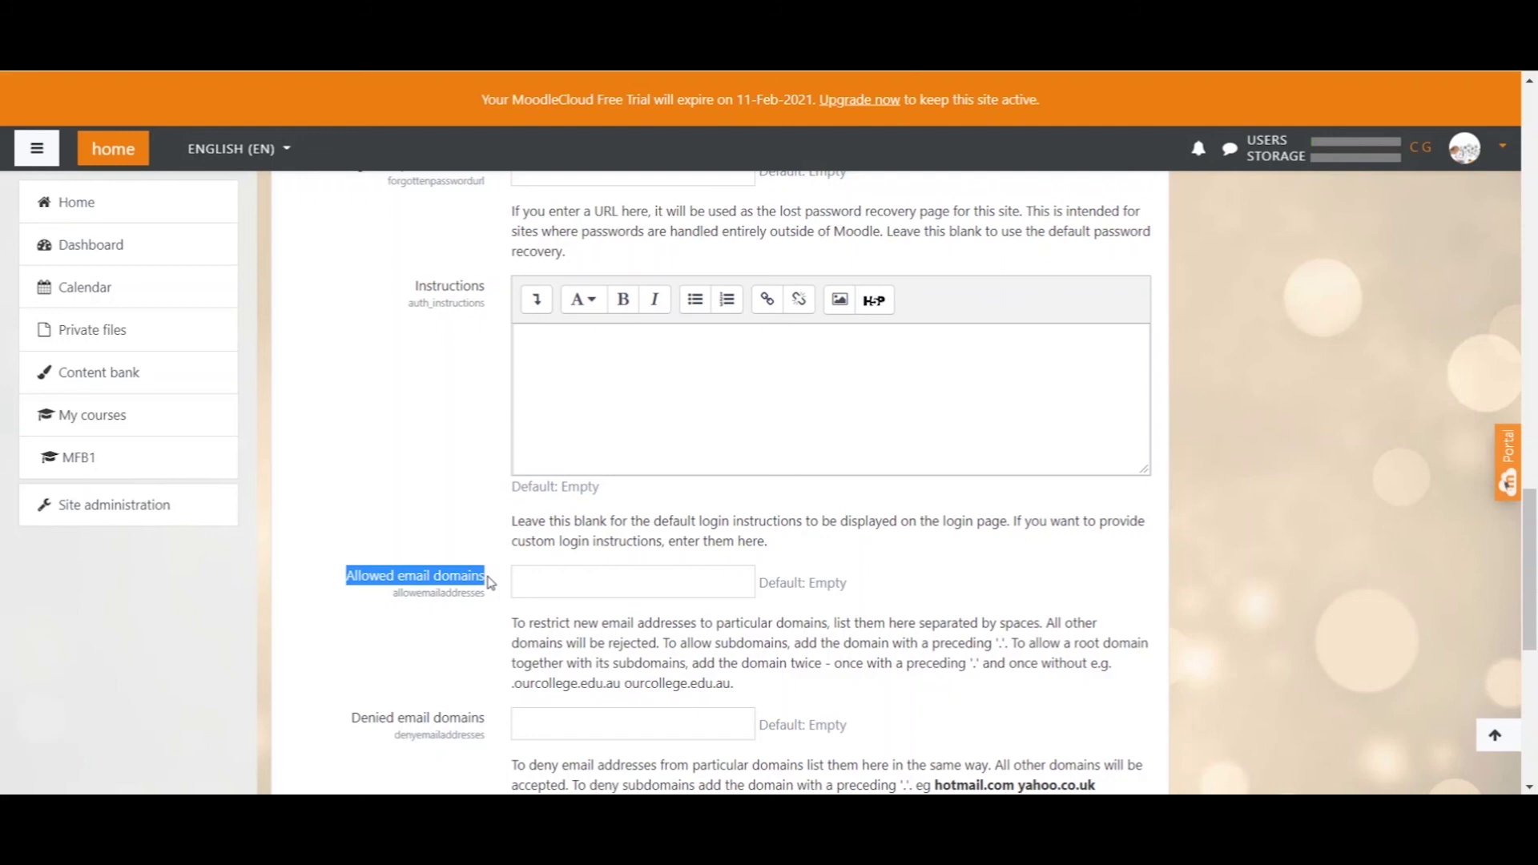
{"action": "left_click", "coordinate": [529, 578]}
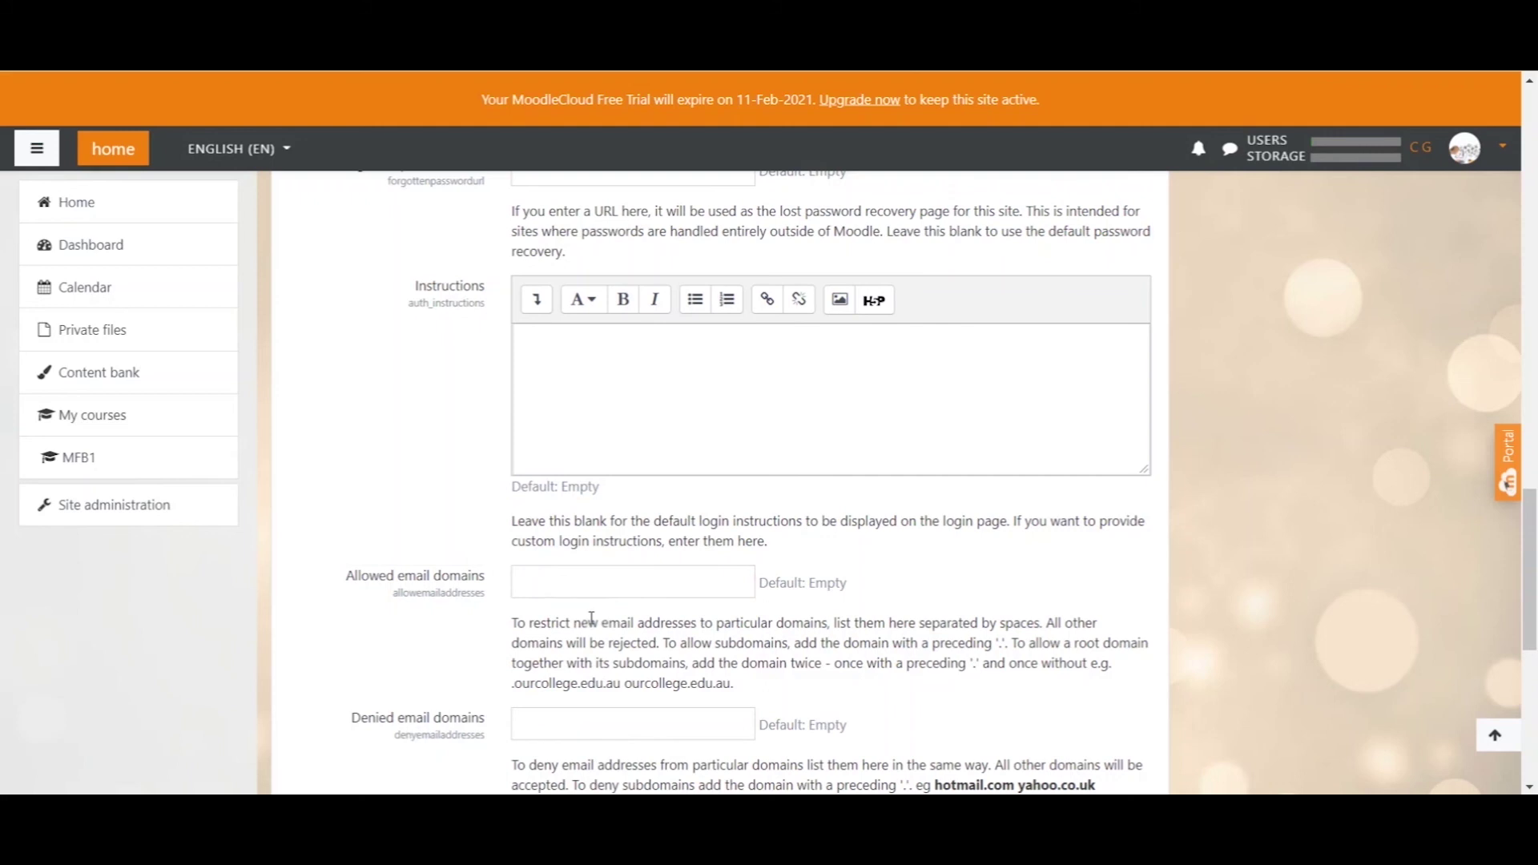
{"action": "scroll", "coordinate": [496, 596], "scroll_direction": "down", "scroll_amount": 1}
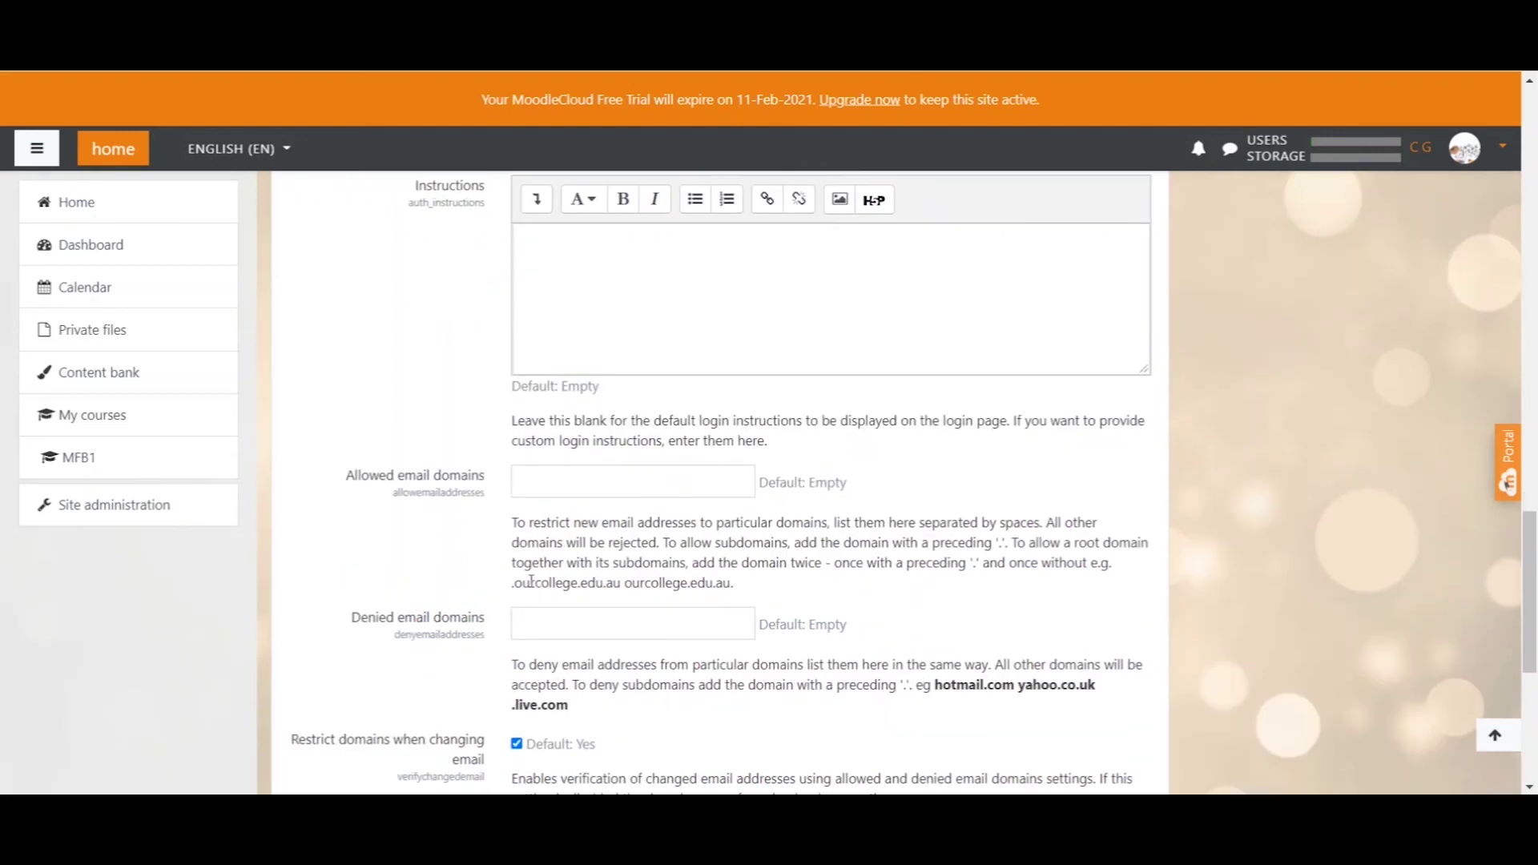
{"action": "left_click_drag", "start_coordinate": [347, 617], "coordinate": [492, 617]}
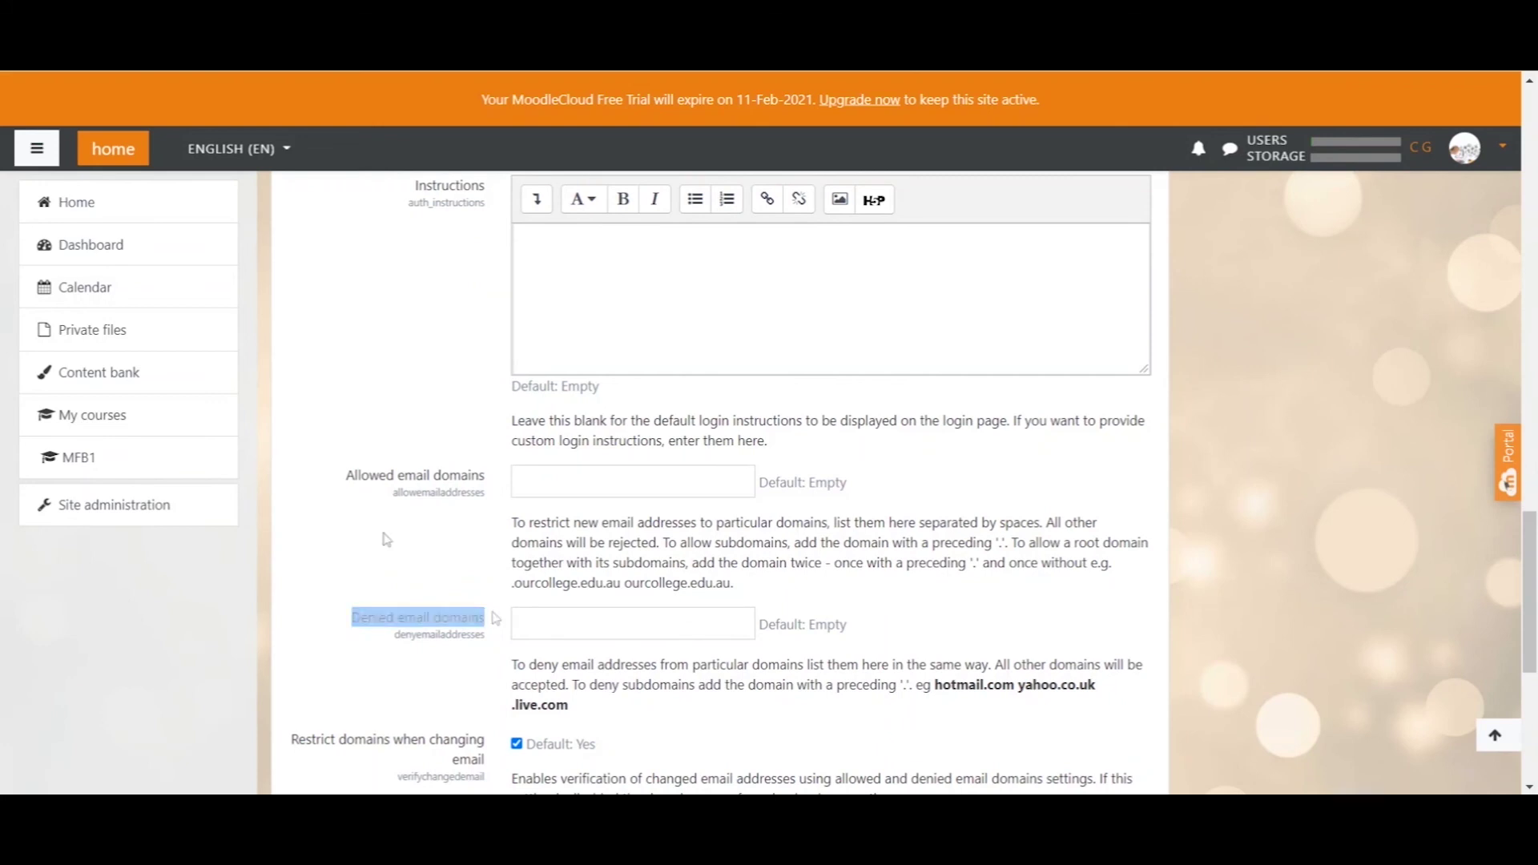
{"action": "scroll", "coordinate": [405, 522], "scroll_direction": "down", "scroll_amount": 3}
{"action": "left_click_drag", "start_coordinate": [293, 538], "coordinate": [479, 568]}
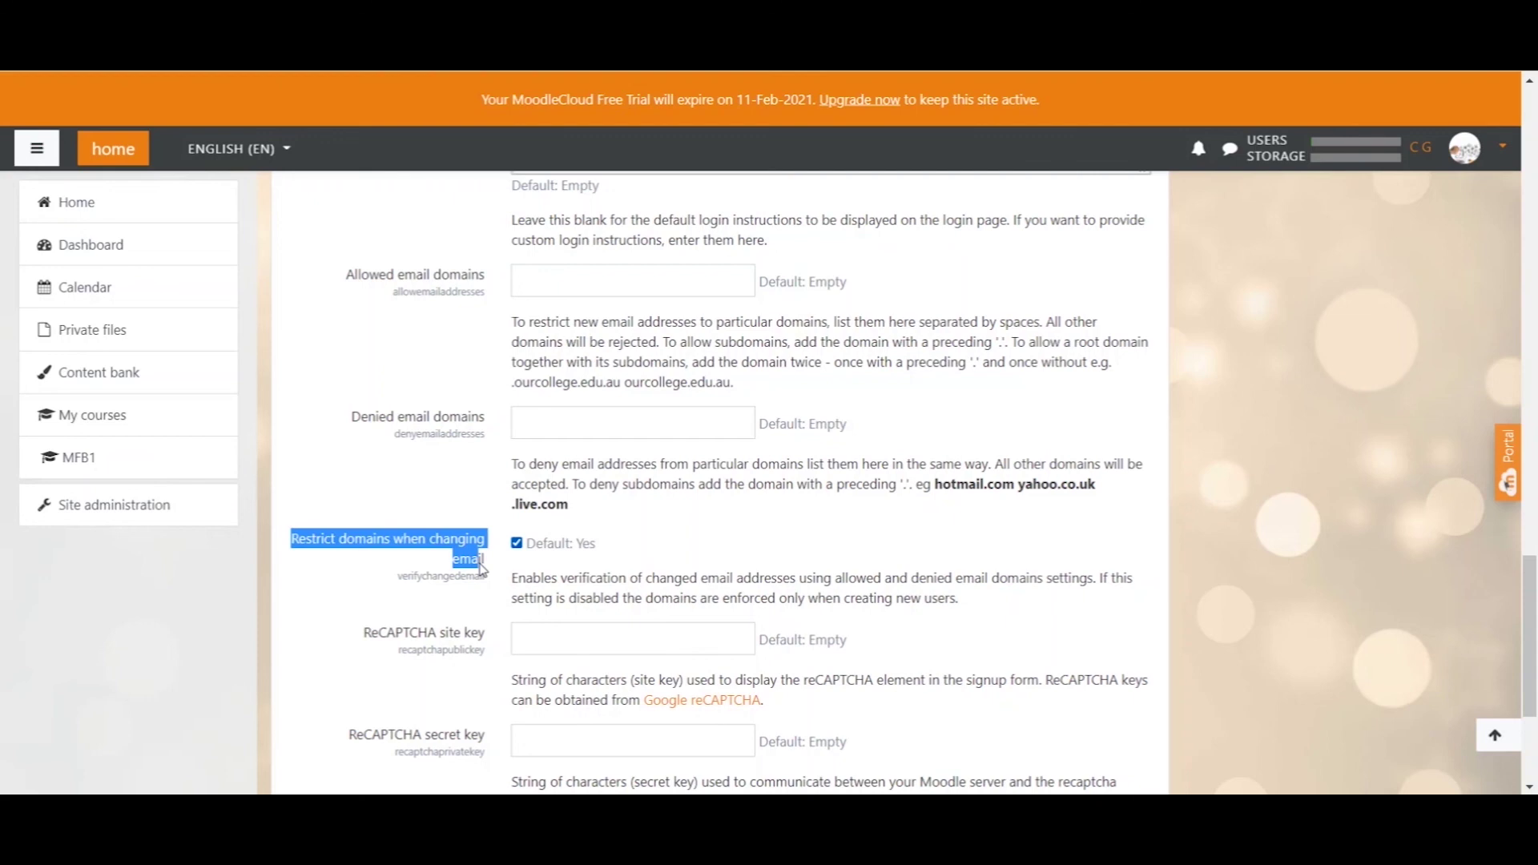
Untick Restrict domains when changing email, leave both reCAPTCHA keys empty, and save
{"action": "left_click", "coordinate": [479, 561]}
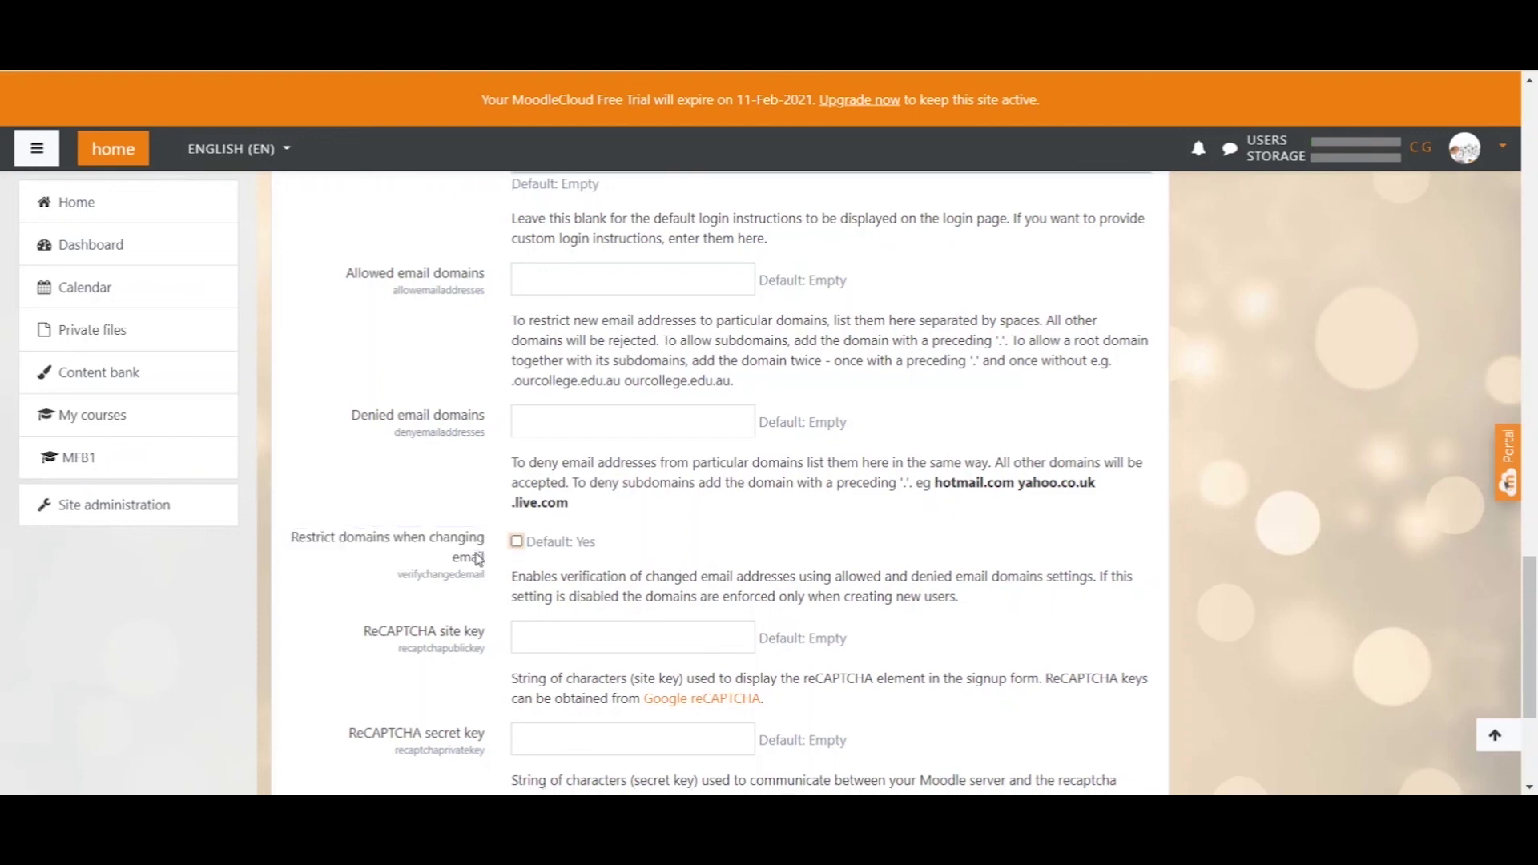
{"action": "scroll", "coordinate": [479, 560], "scroll_direction": "down", "scroll_amount": 3}
{"action": "left_click_drag", "start_coordinate": [360, 435], "coordinate": [494, 556]}
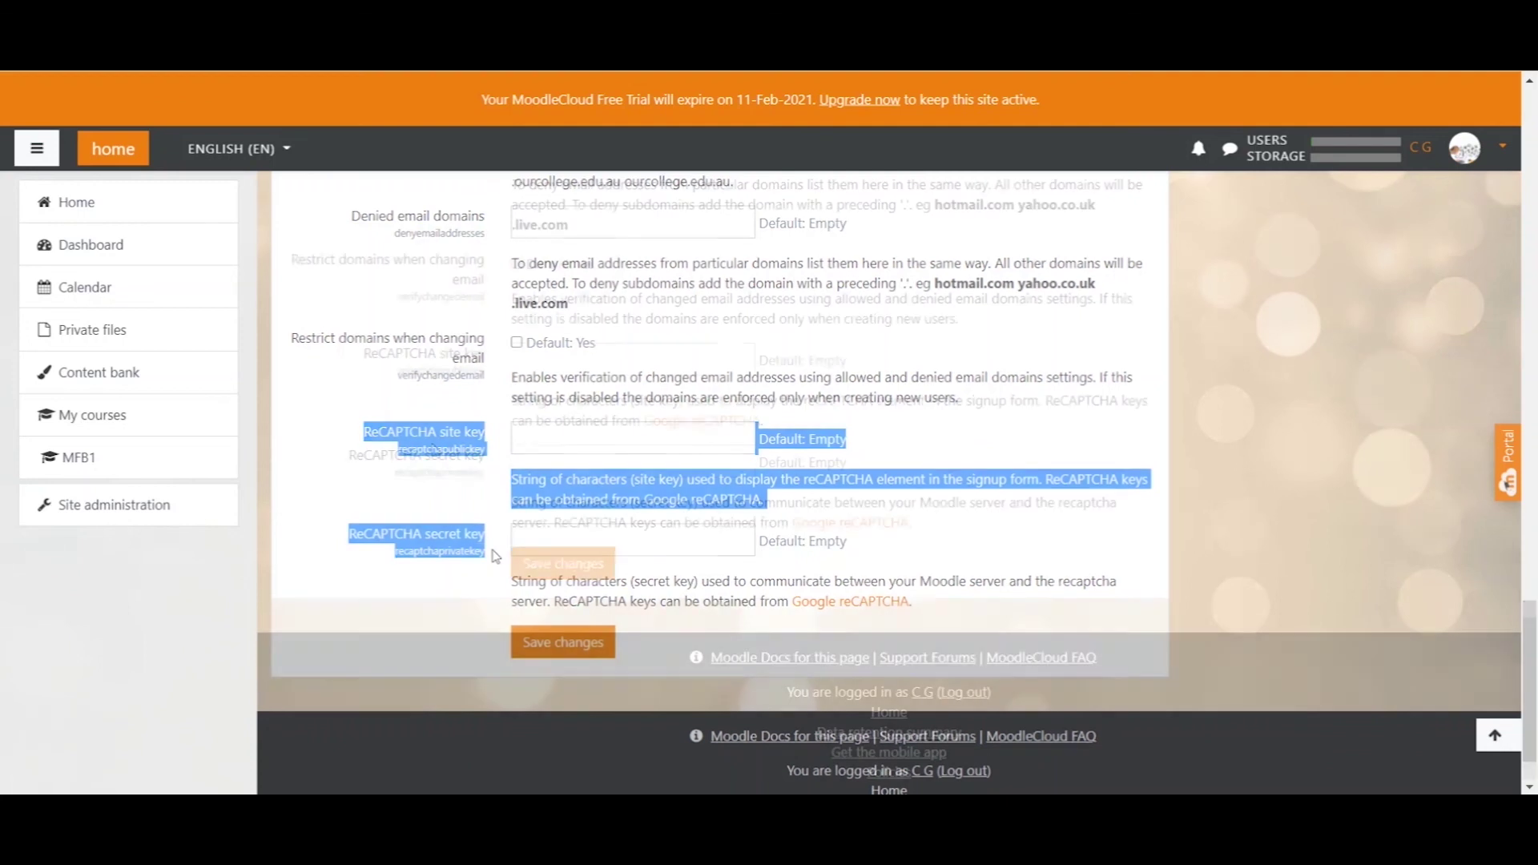
{"action": "left_click", "coordinate": [438, 447]}
{"action": "scroll", "coordinate": [437, 447], "scroll_direction": "down", "scroll_amount": 1}
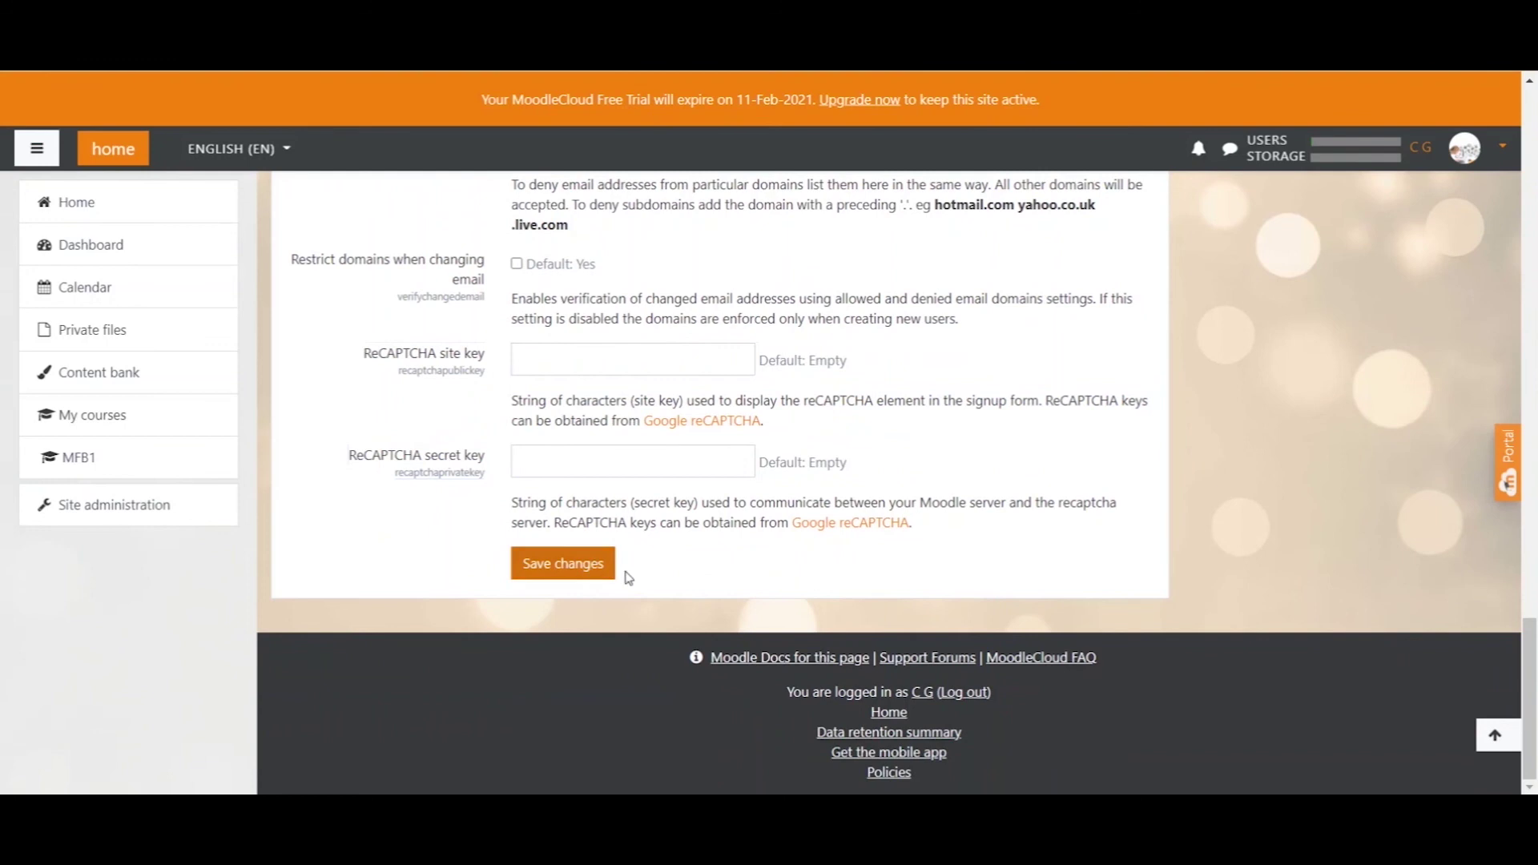
{"action": "left_click", "coordinate": [567, 563]}
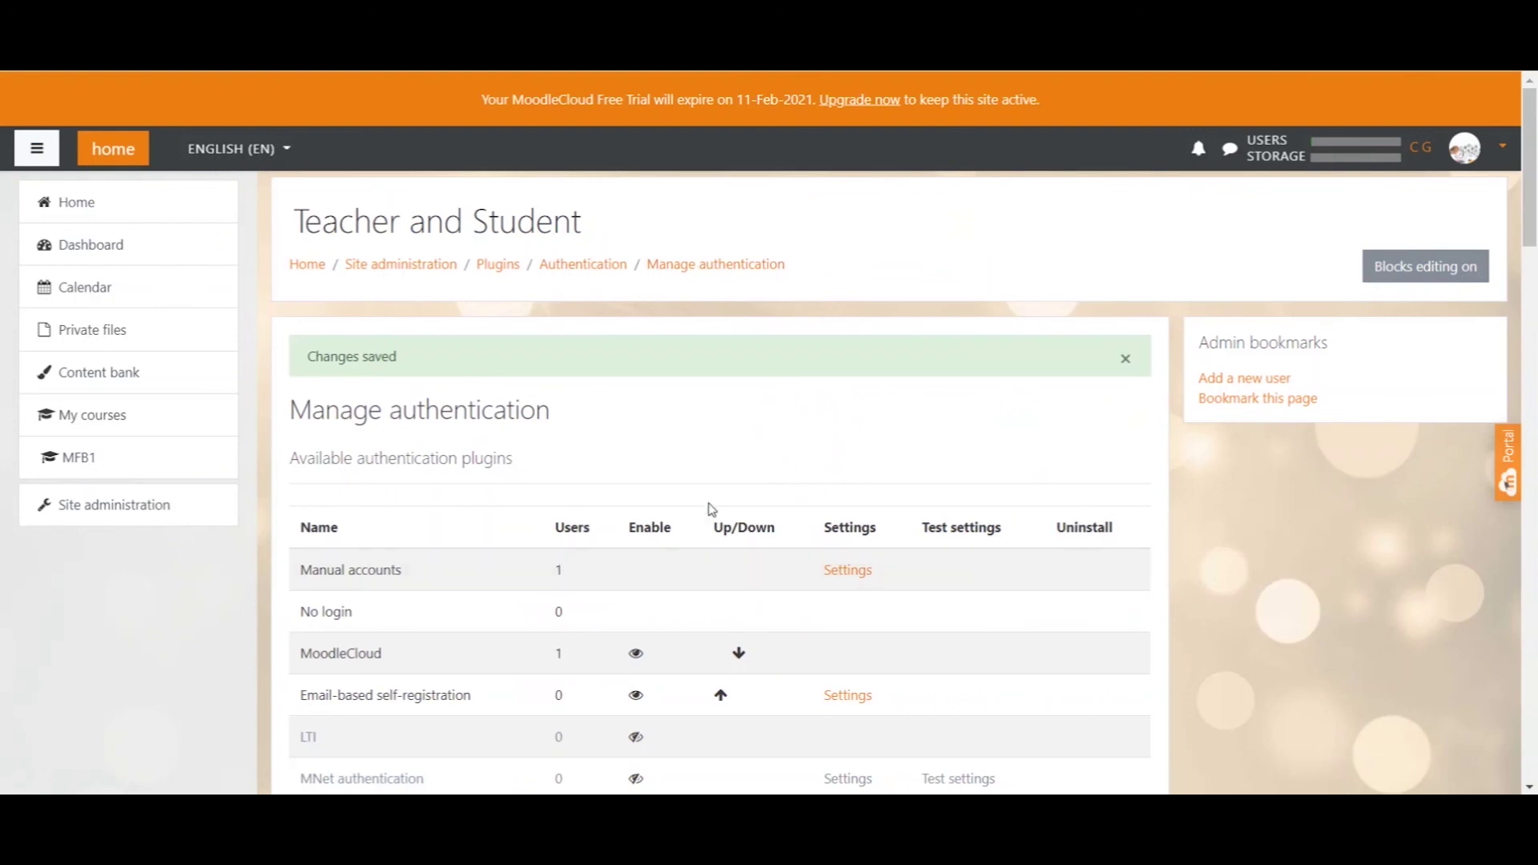
Log out and start creating a new account from the login page
{"action": "scroll", "coordinate": [728, 494], "scroll_direction": "down", "scroll_amount": 1}
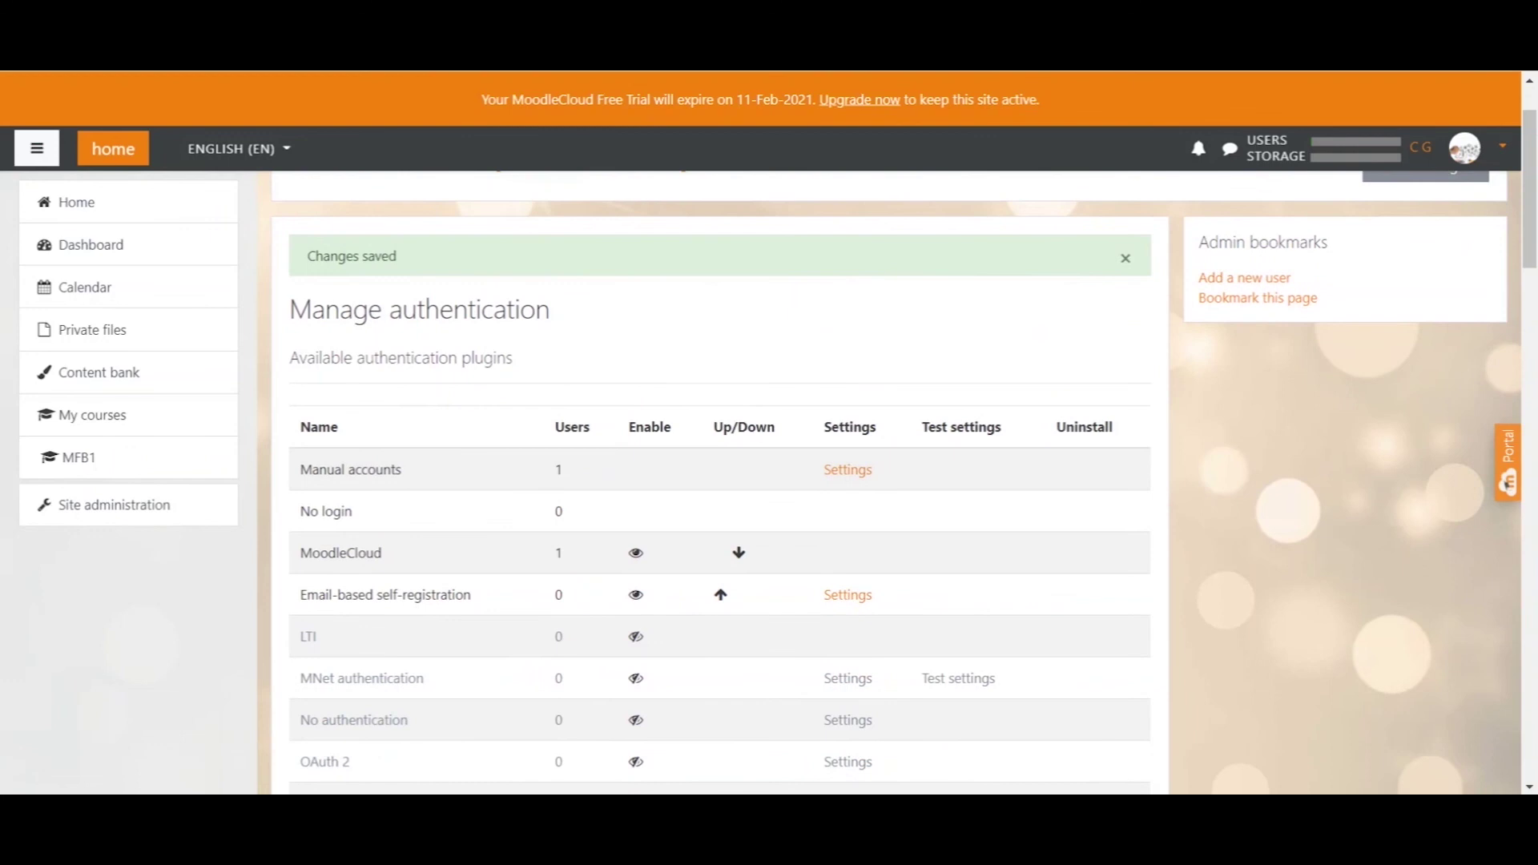
{"action": "left_click", "coordinate": [1473, 147]}
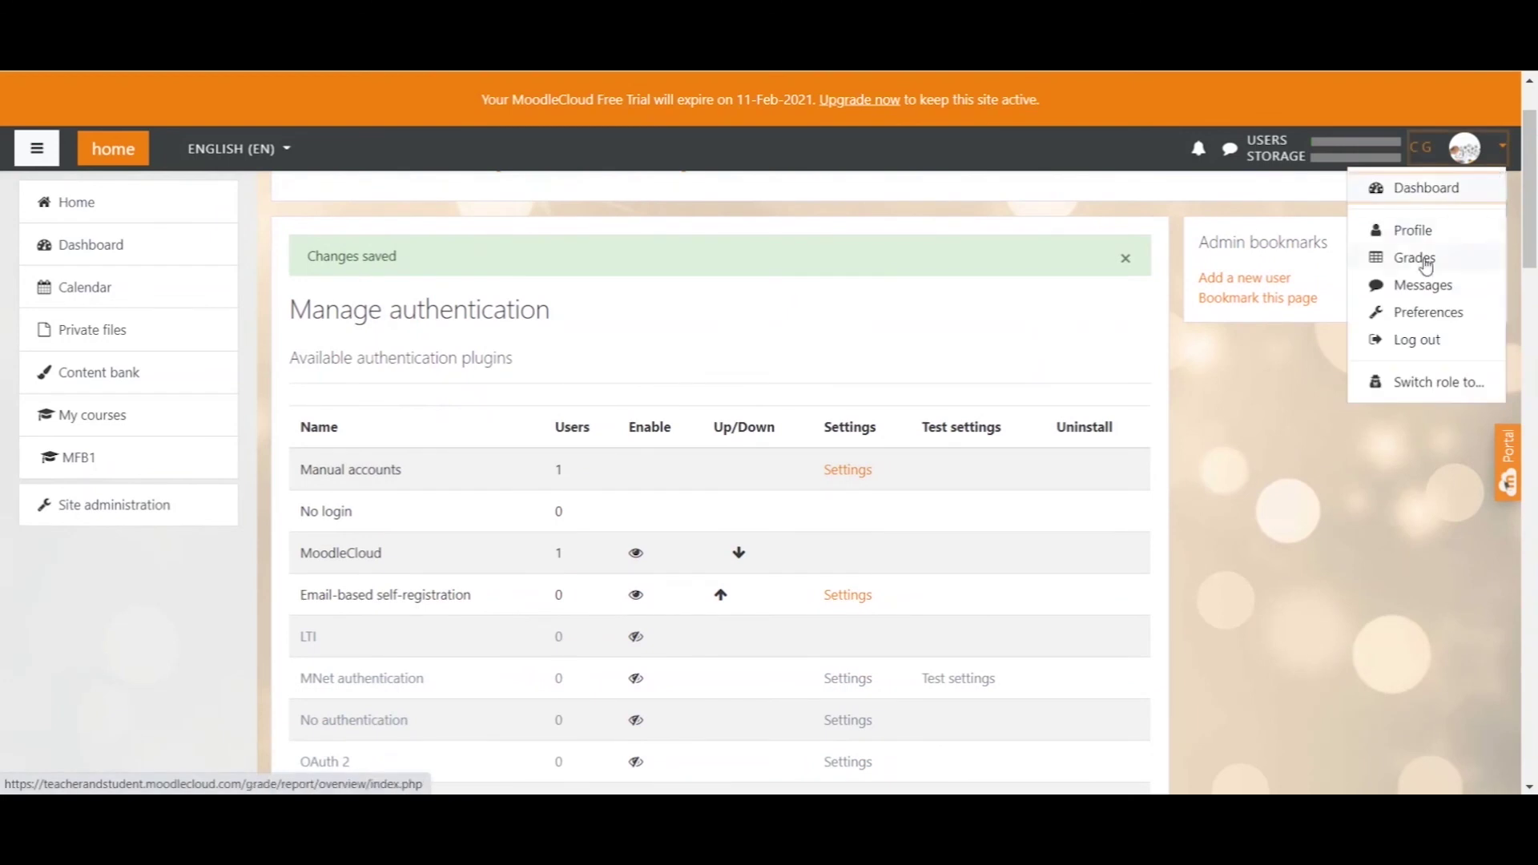
{"action": "key", "text": "Escape"}
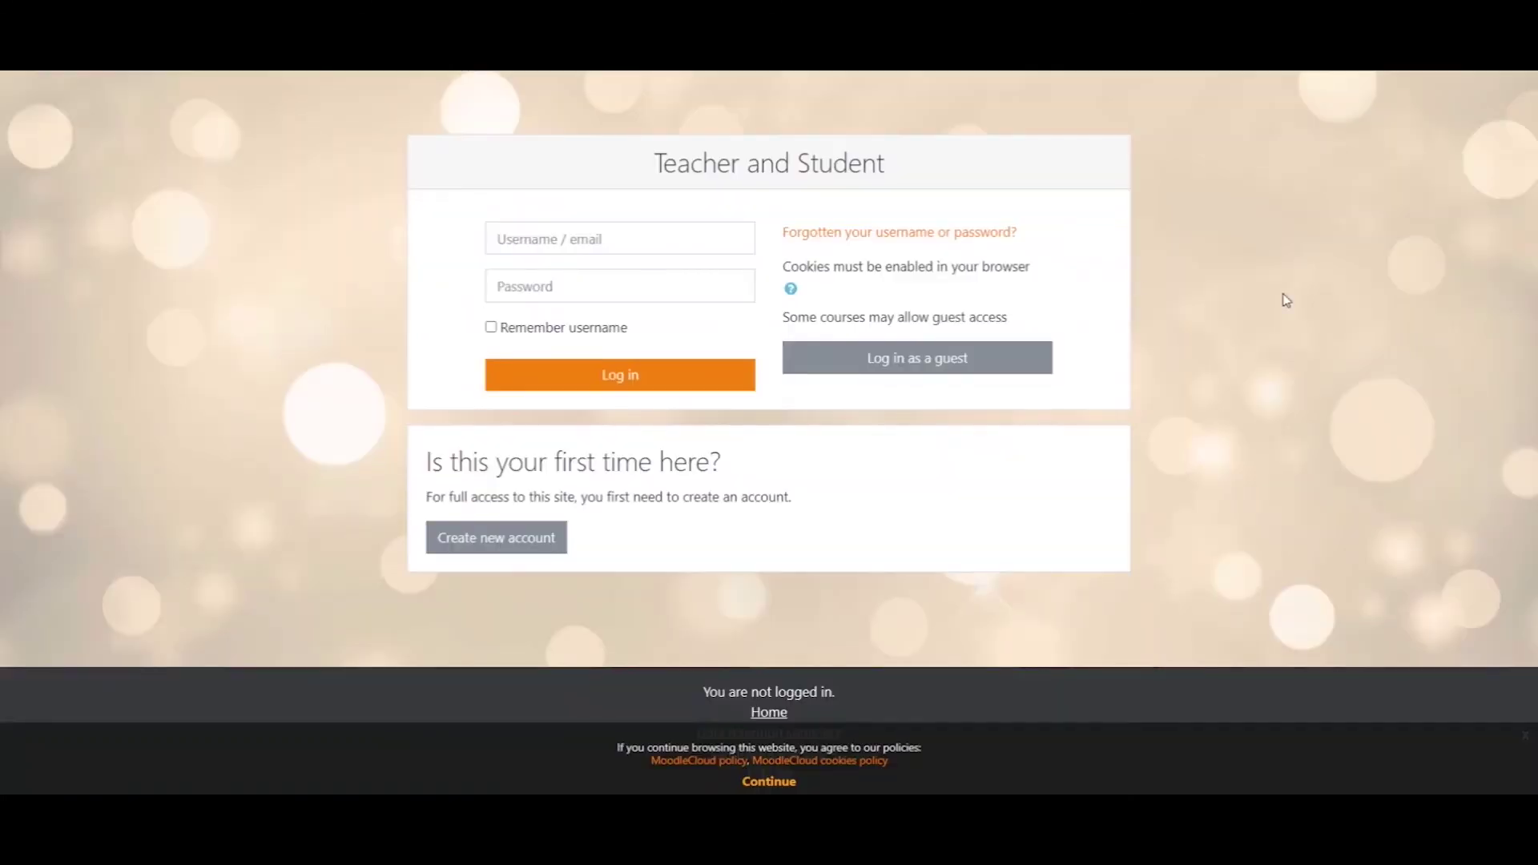
{"action": "left_click", "coordinate": [503, 547]}
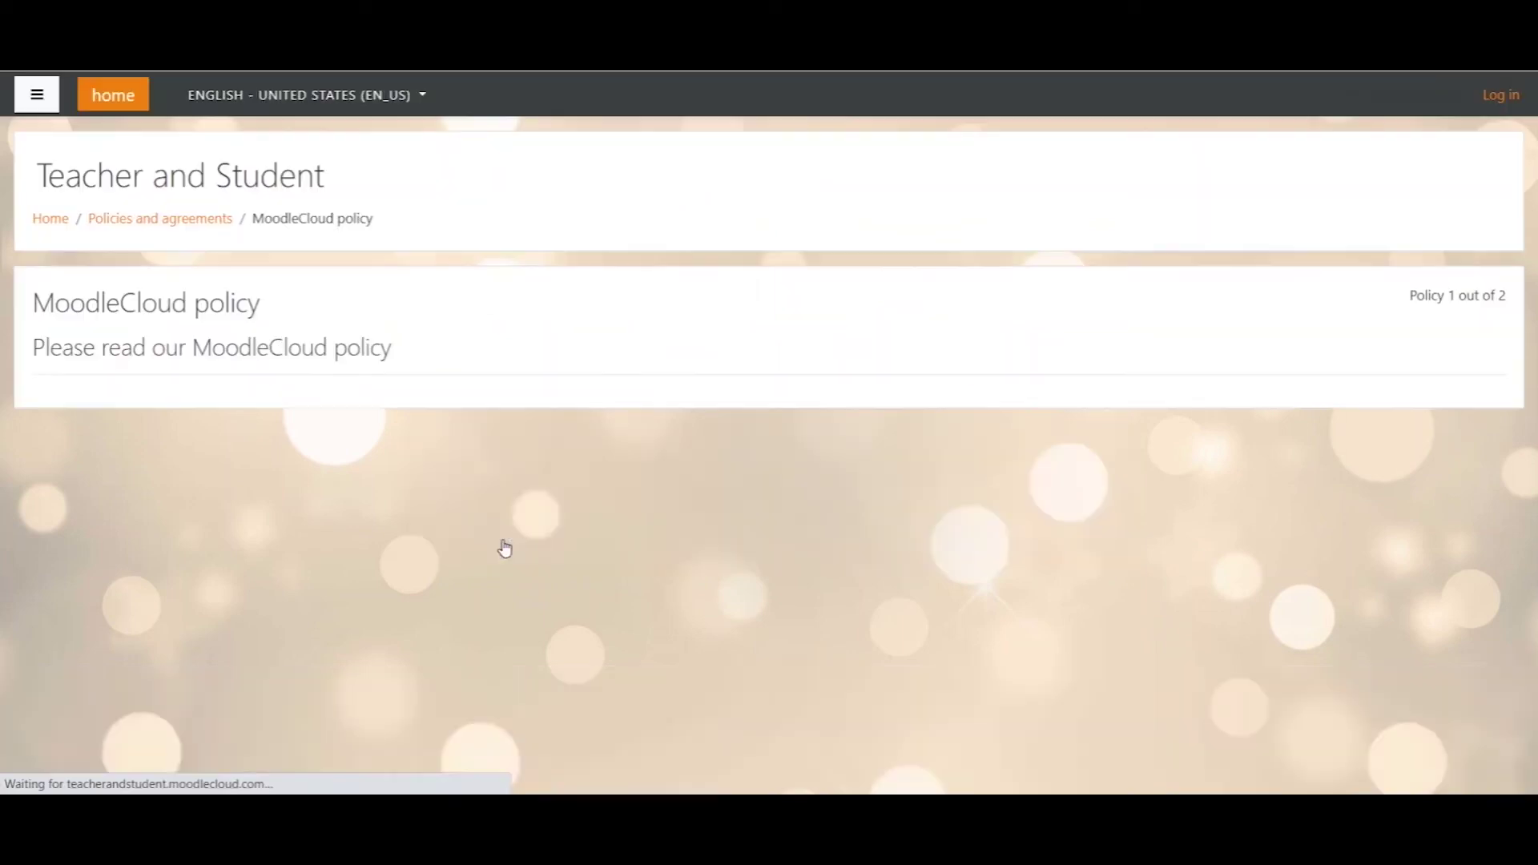
Page through the MoodleCloud and cookies policies, agree to both, and continue to the New account form
{"action": "scroll", "coordinate": [596, 486], "scroll_direction": "down", "scroll_amount": 20}
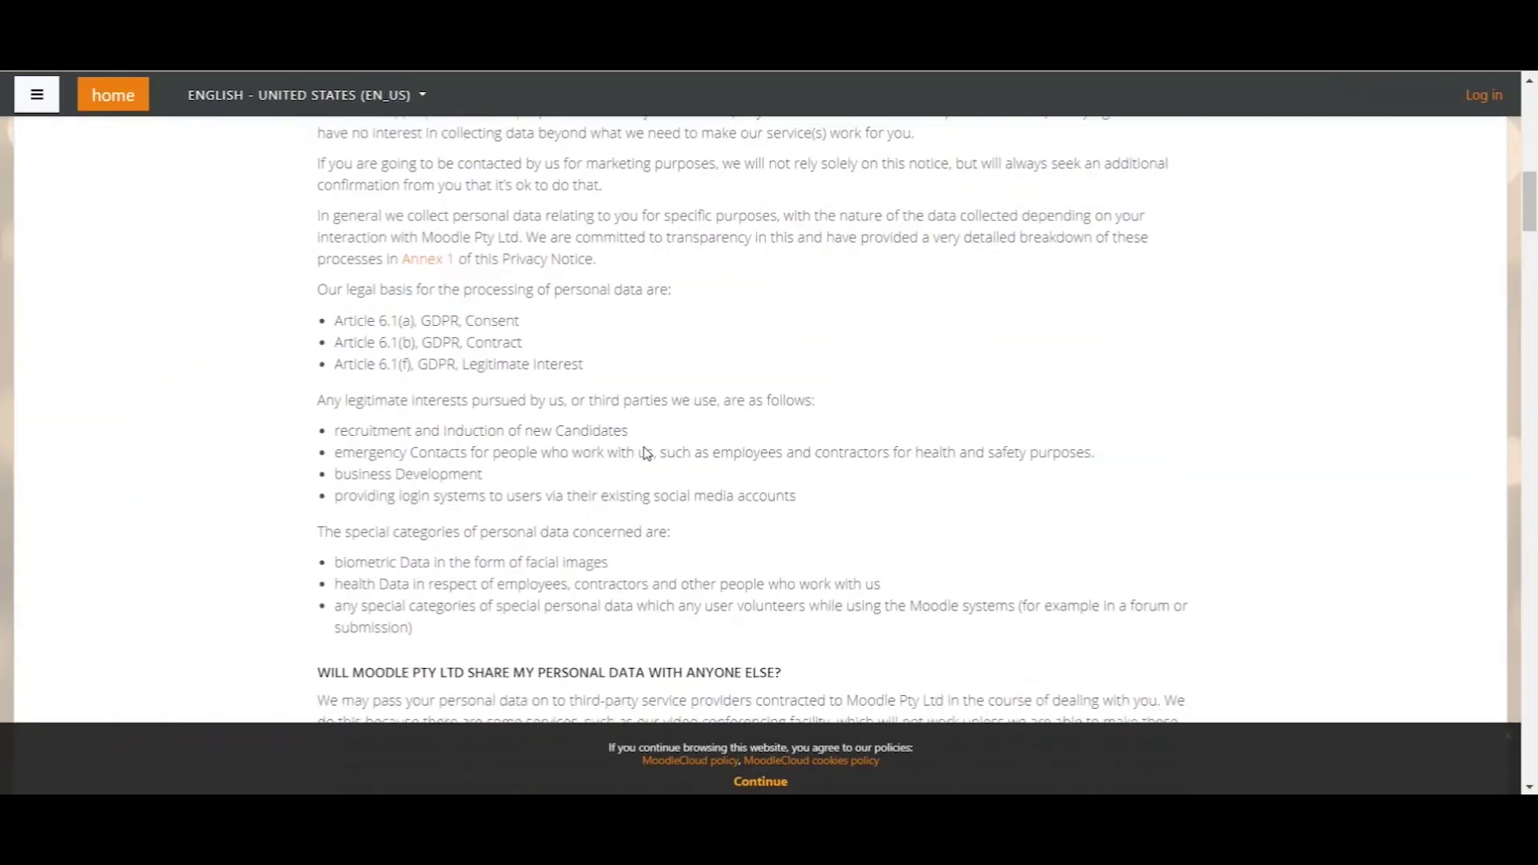
{"action": "scroll", "coordinate": [646, 453], "scroll_direction": "down", "scroll_amount": 20}
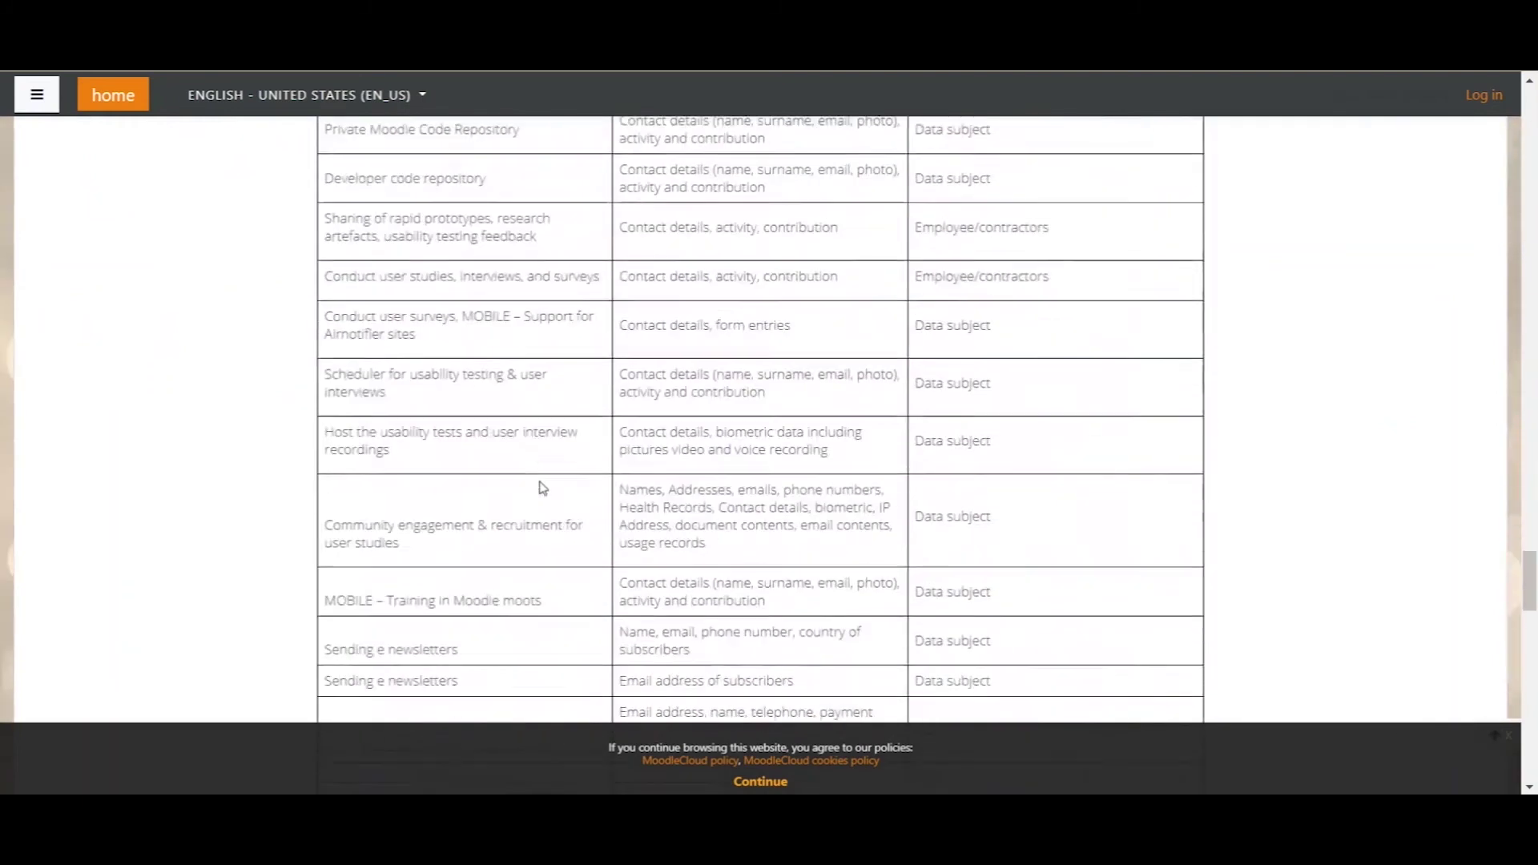
{"action": "left_click", "coordinate": [58, 616]}
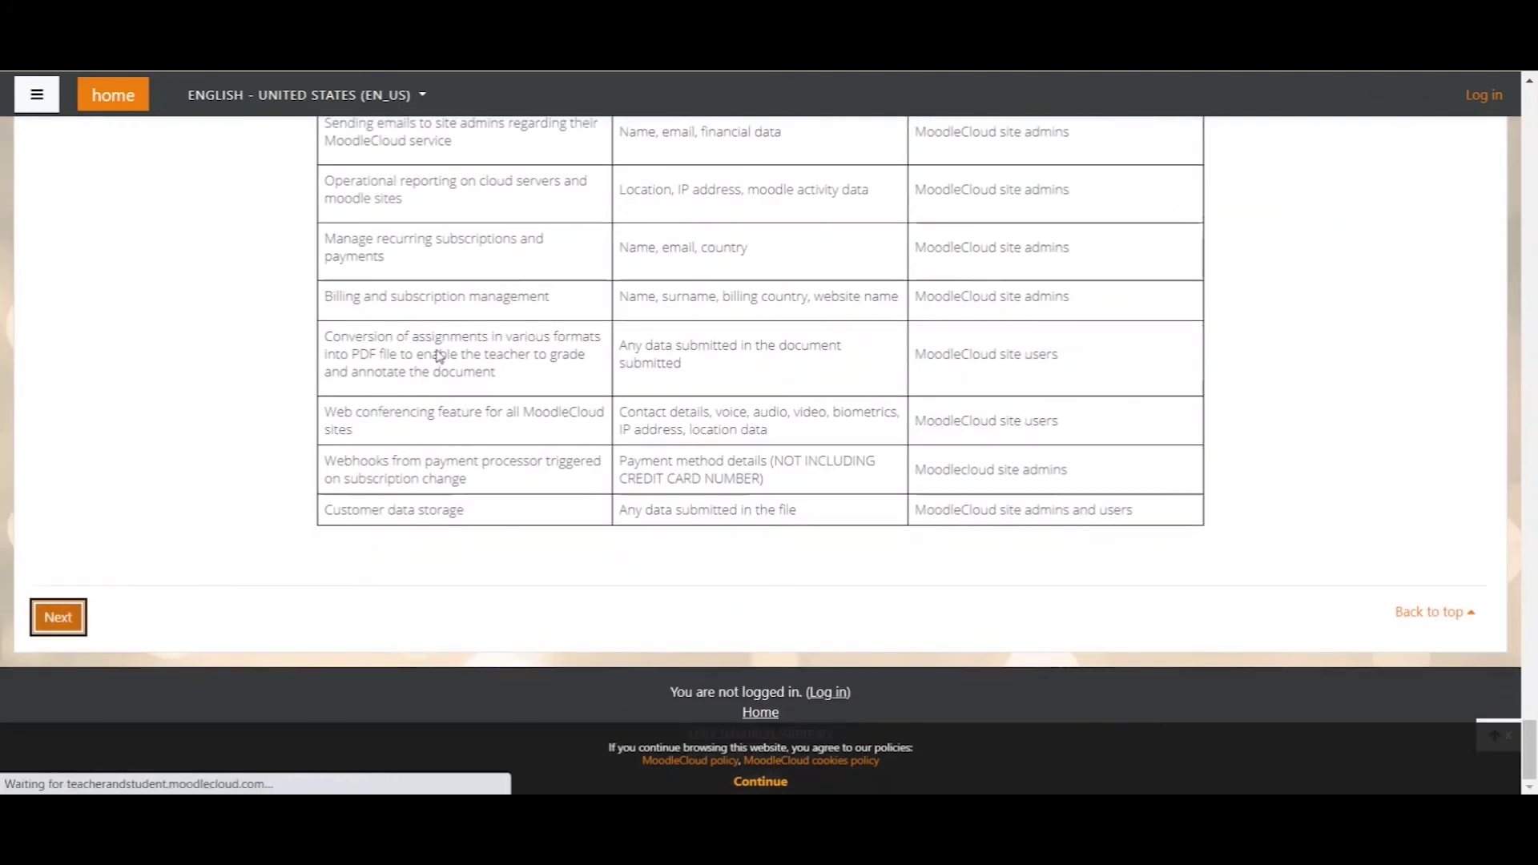
{"action": "scroll", "coordinate": [347, 339], "scroll_direction": "down", "scroll_amount": 10}
{"action": "scroll", "coordinate": [347, 340], "scroll_direction": "down", "scroll_amount": 10}
{"action": "left_click", "coordinate": [36, 628]}
{"action": "scroll", "coordinate": [405, 357], "scroll_direction": "down", "scroll_amount": 1}
{"action": "left_click", "coordinate": [38, 418]}
{"action": "left_click", "coordinate": [39, 519]}
{"action": "left_click", "coordinate": [50, 627]}
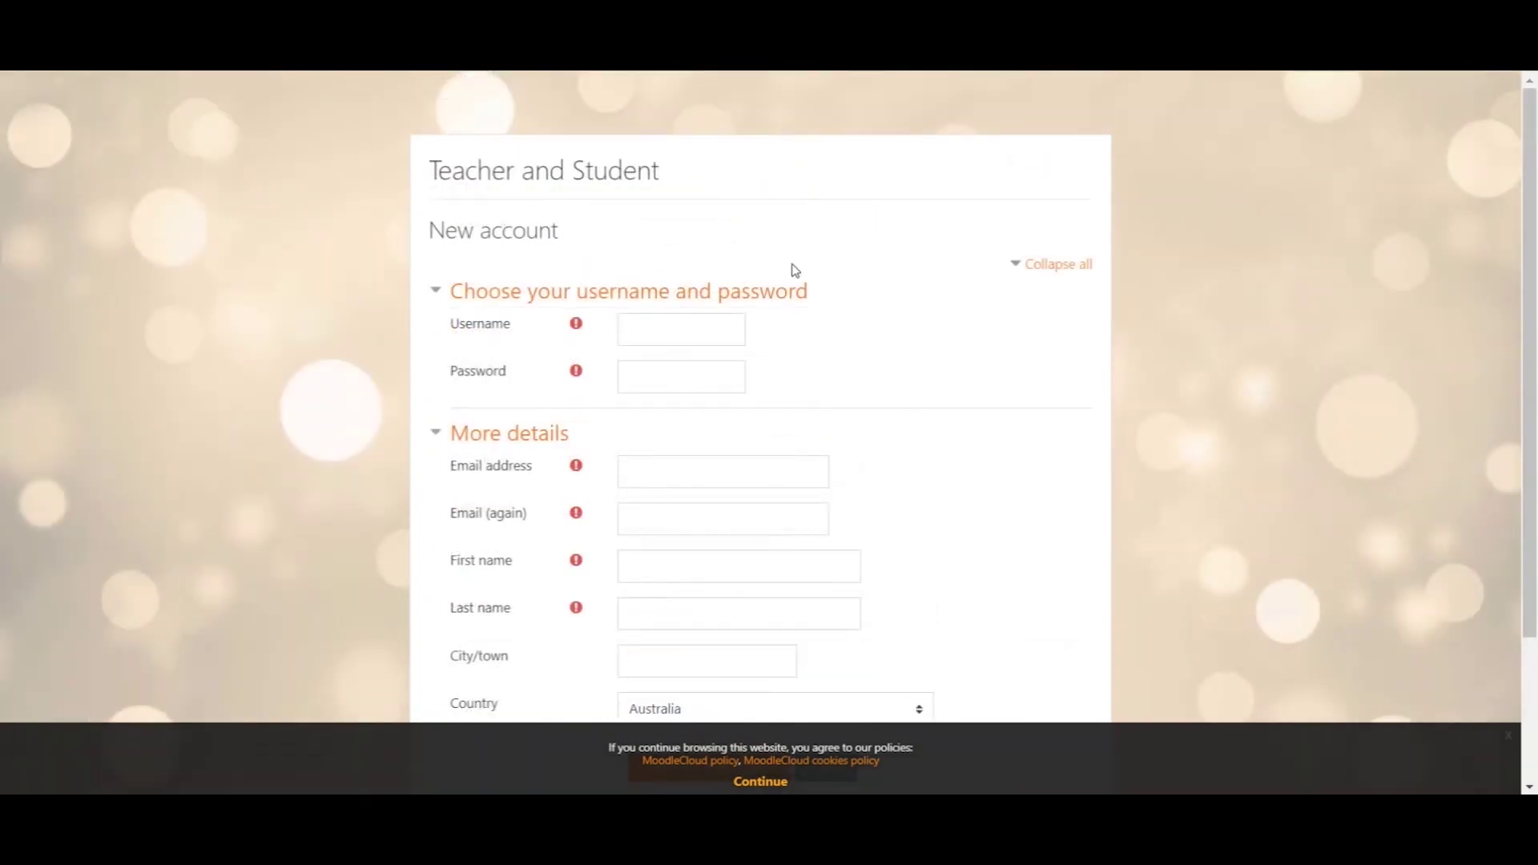
Scroll through the empty New account form, with Country preset to Australia
{"action": "scroll", "coordinate": [756, 326], "scroll_direction": "down", "scroll_amount": 2}
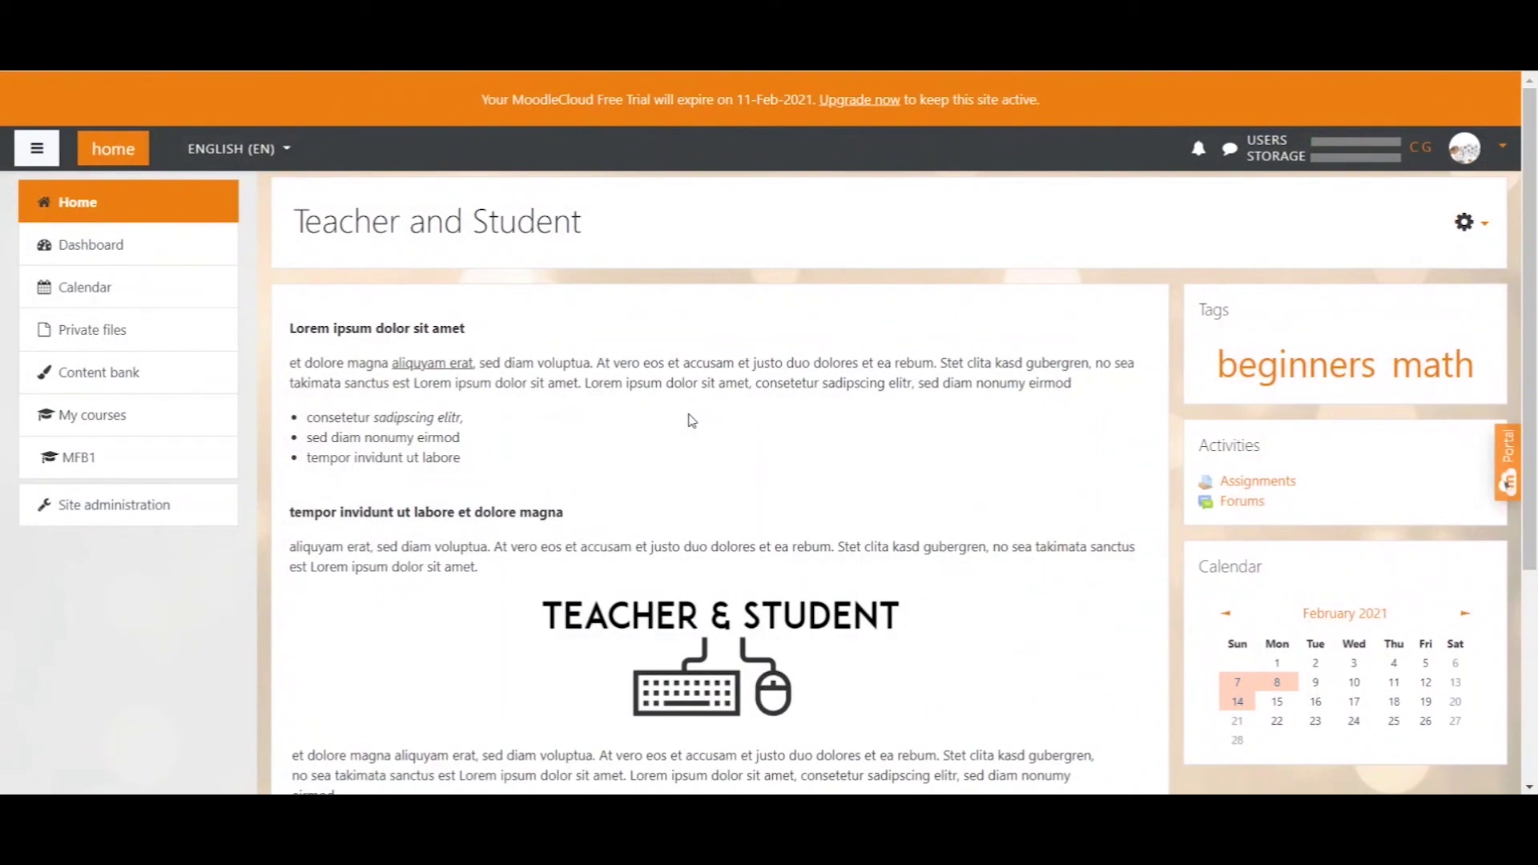
Open Site administration > Users > Browse list of users to view both site accounts
{"action": "left_click", "coordinate": [110, 509]}
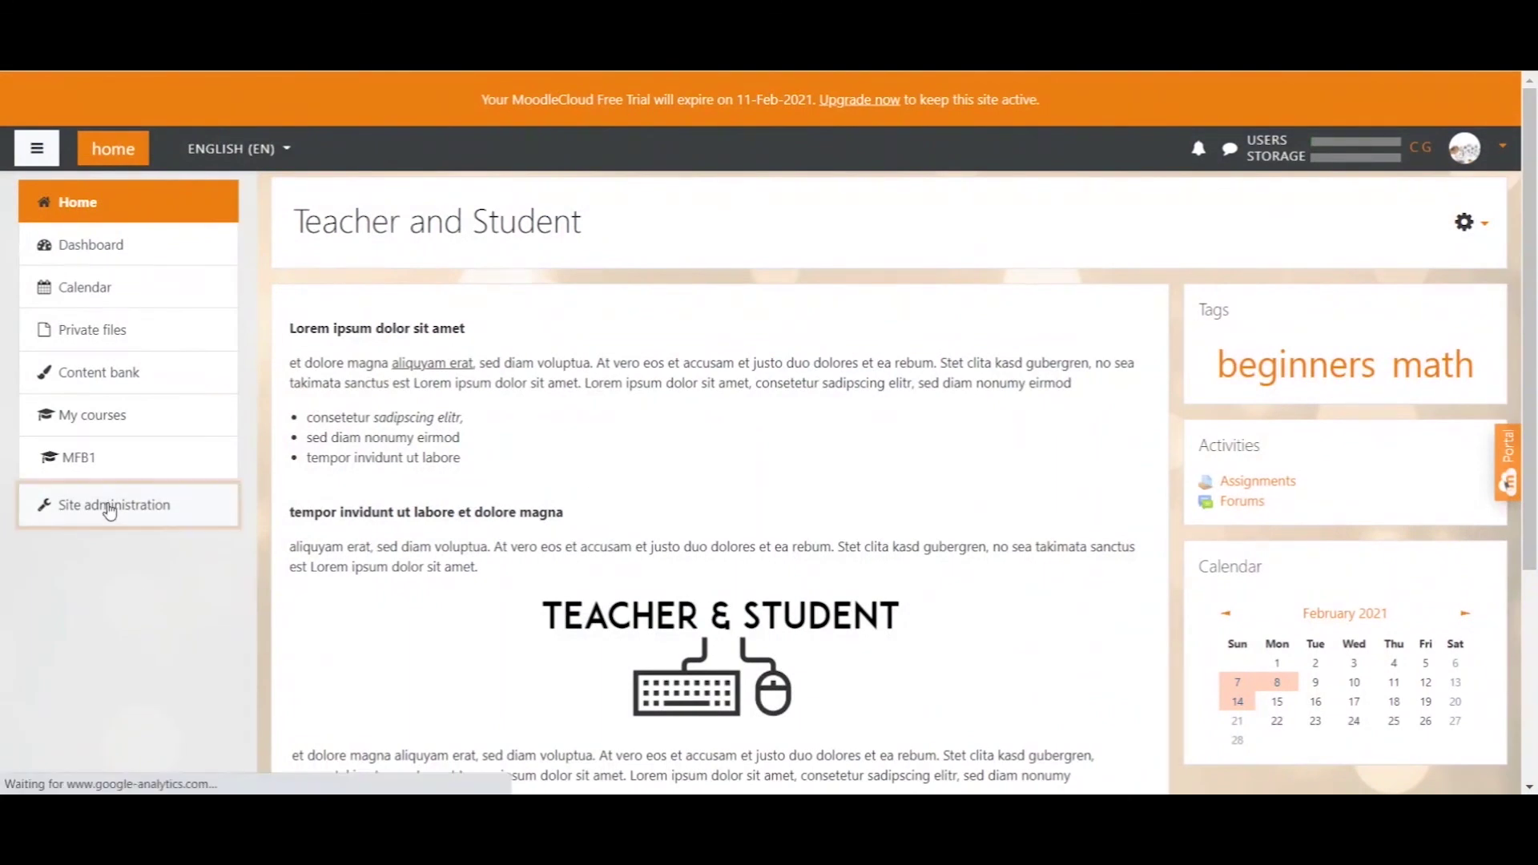
{"action": "left_click", "coordinate": [462, 459]}
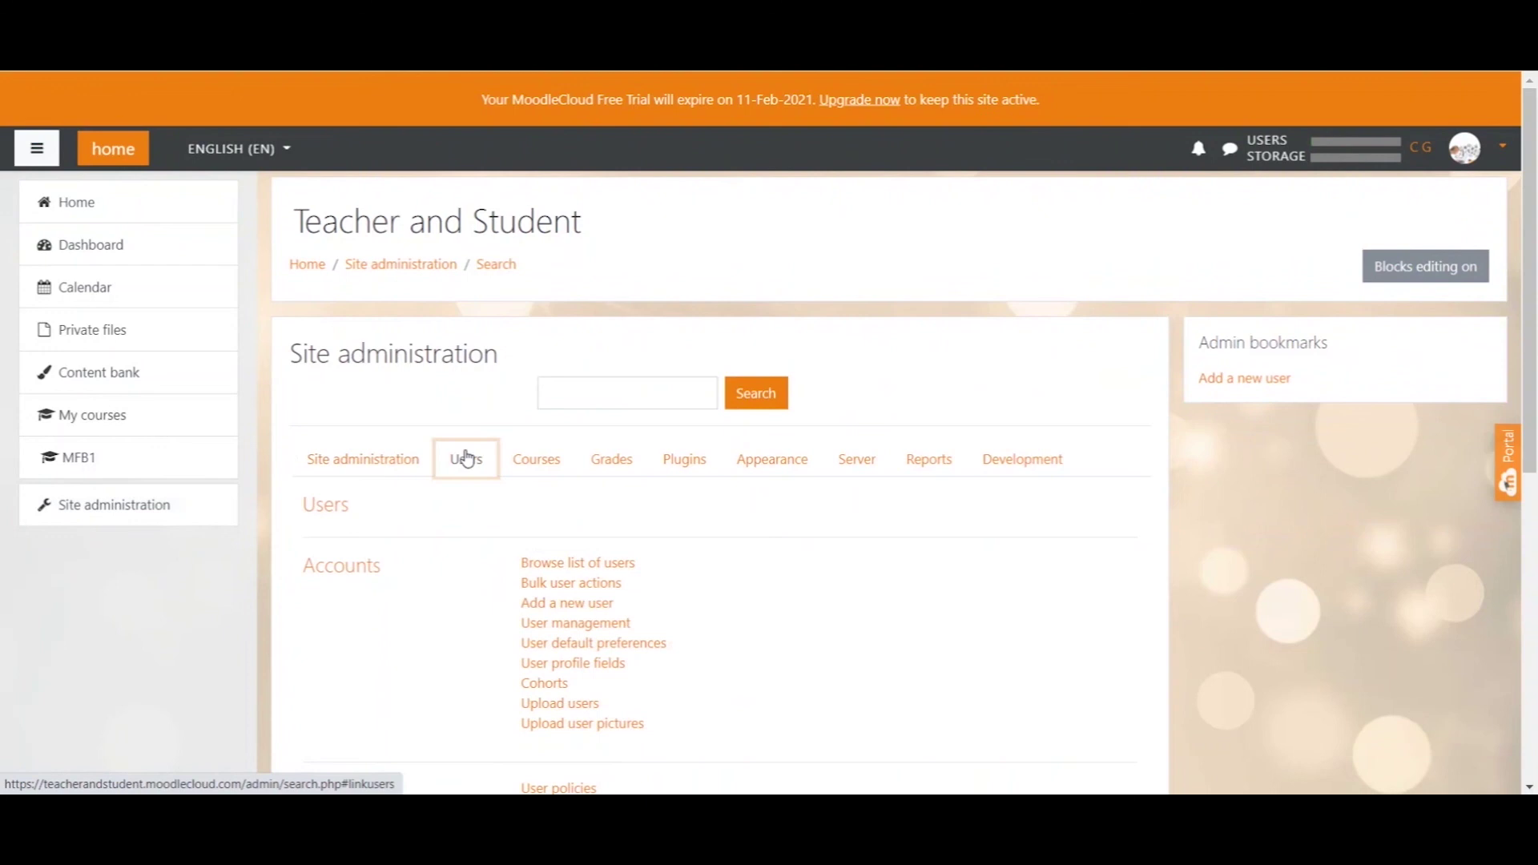
{"action": "left_click", "coordinate": [615, 571]}
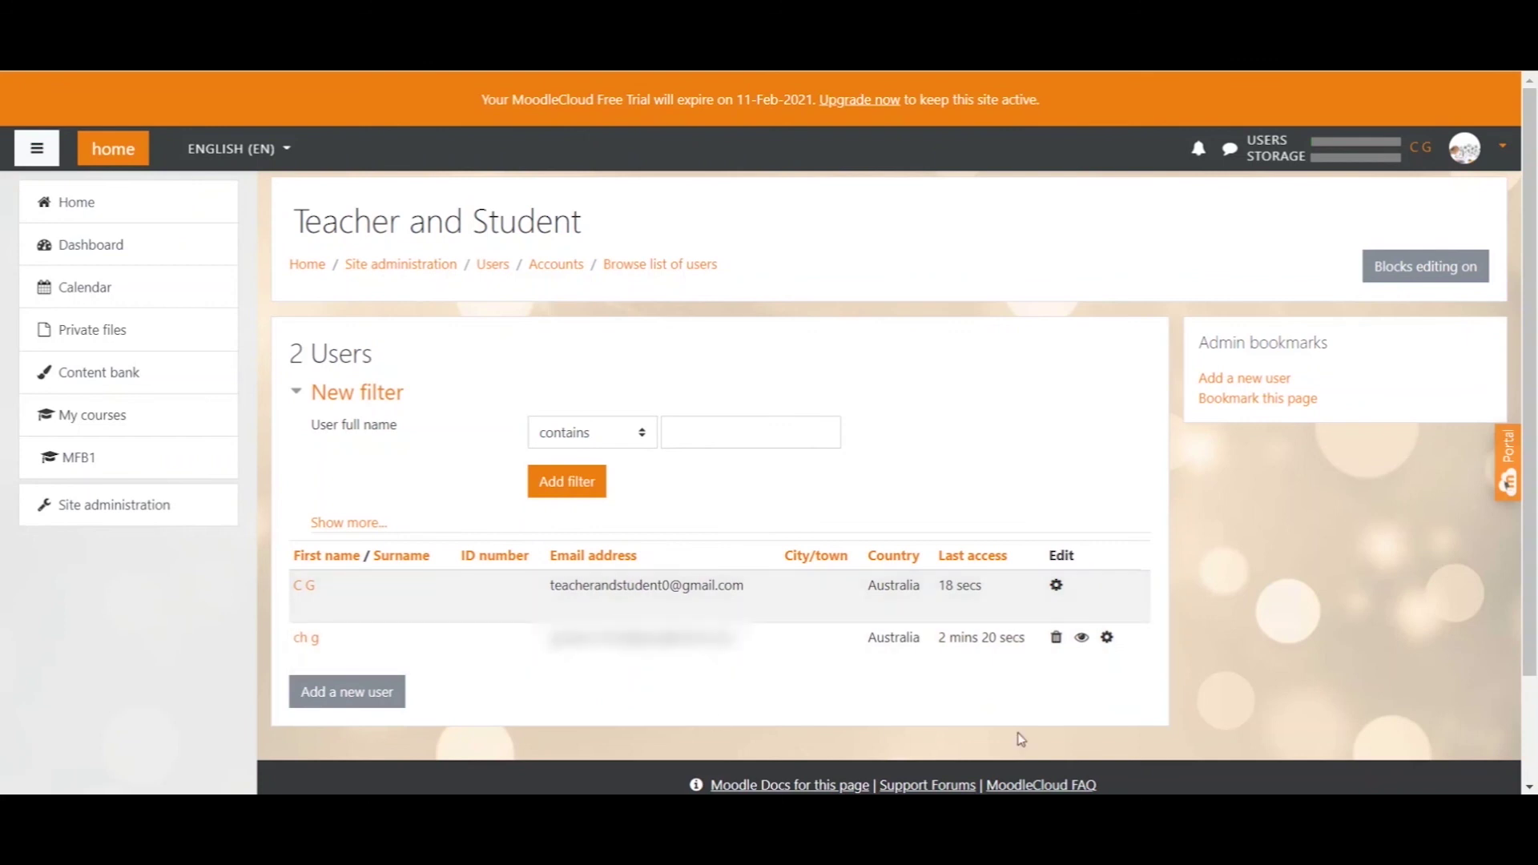
Delete the test signup account, then manually confirm the pending newly signed-up user
{"action": "left_click", "coordinate": [1056, 639]}
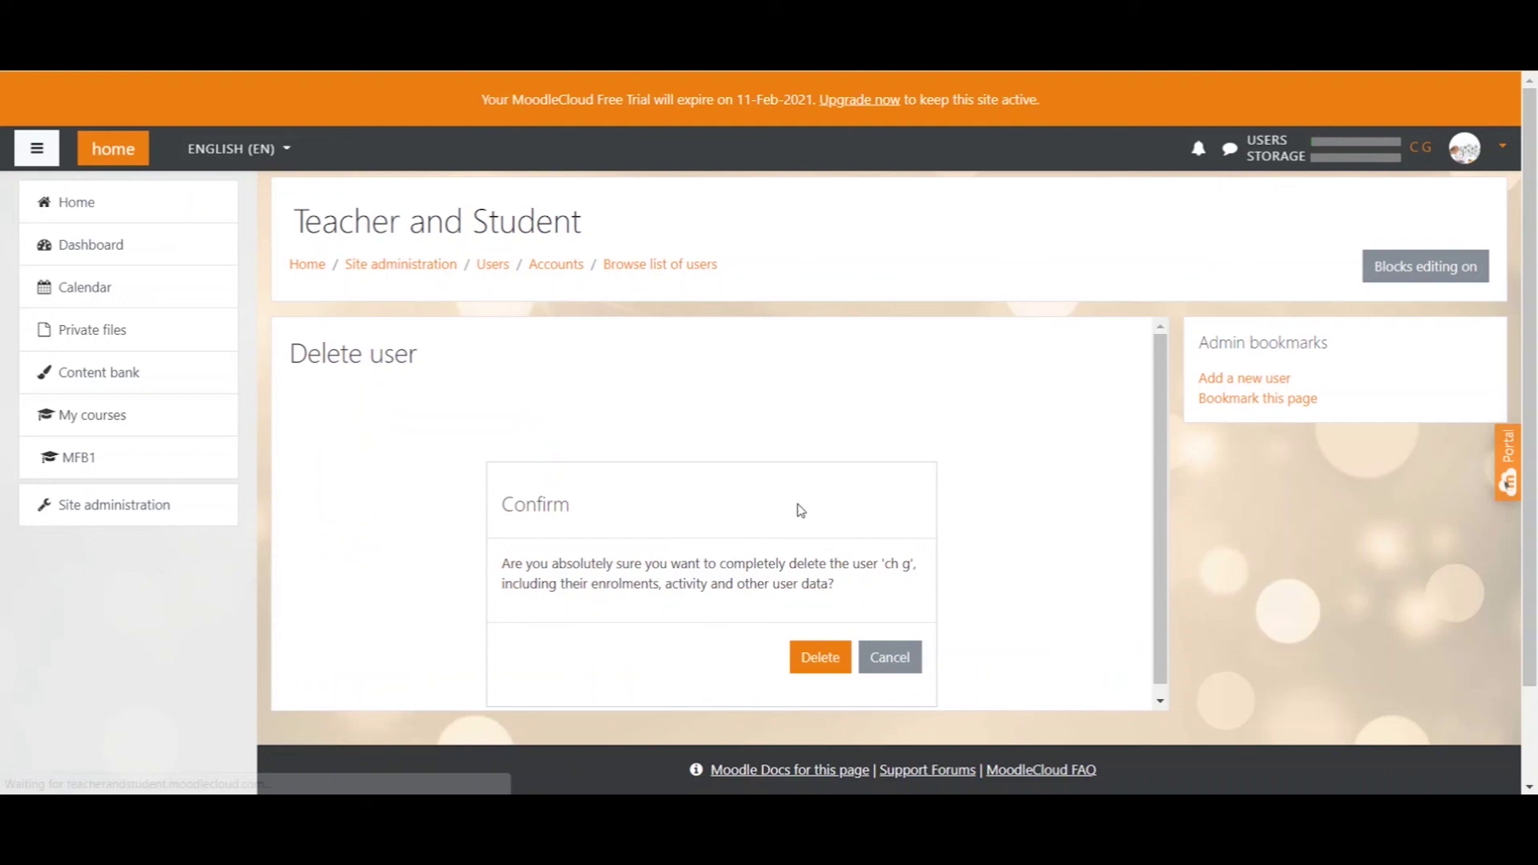
{"action": "left_click", "coordinate": [817, 658]}
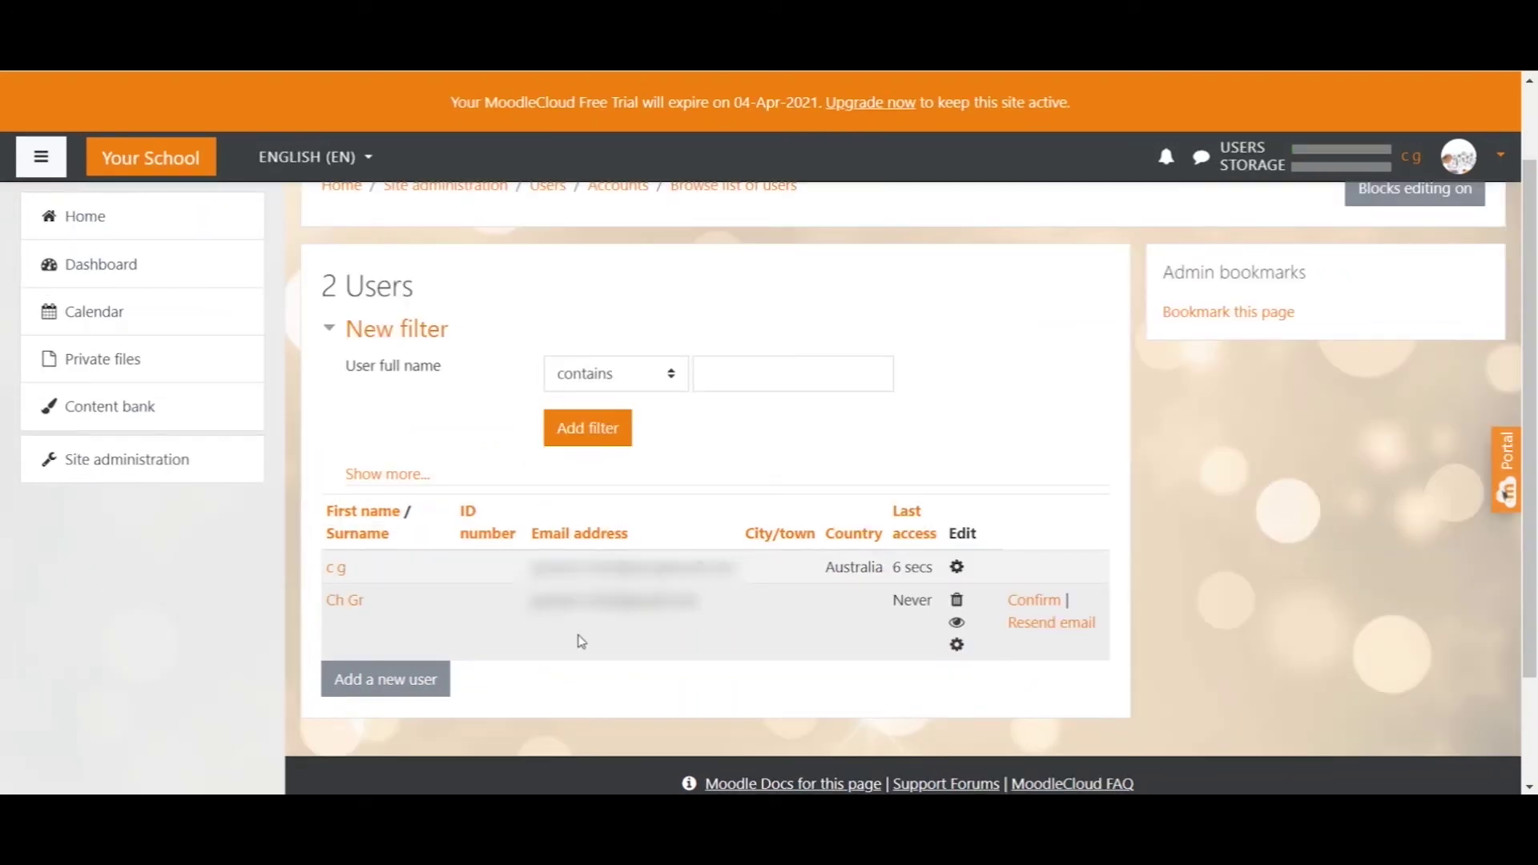
{"action": "left_click", "coordinate": [1040, 603]}
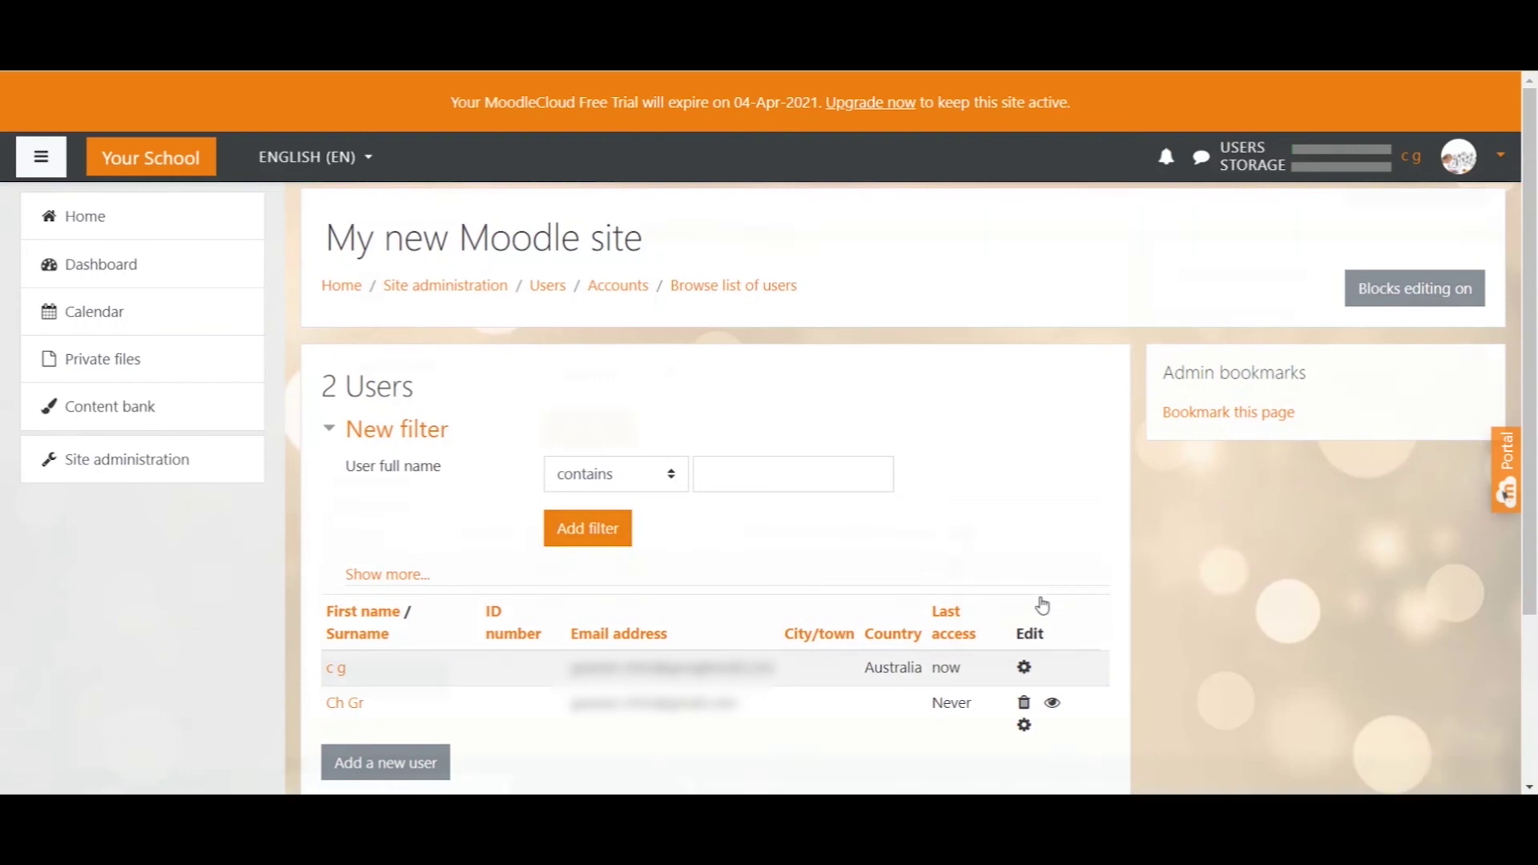